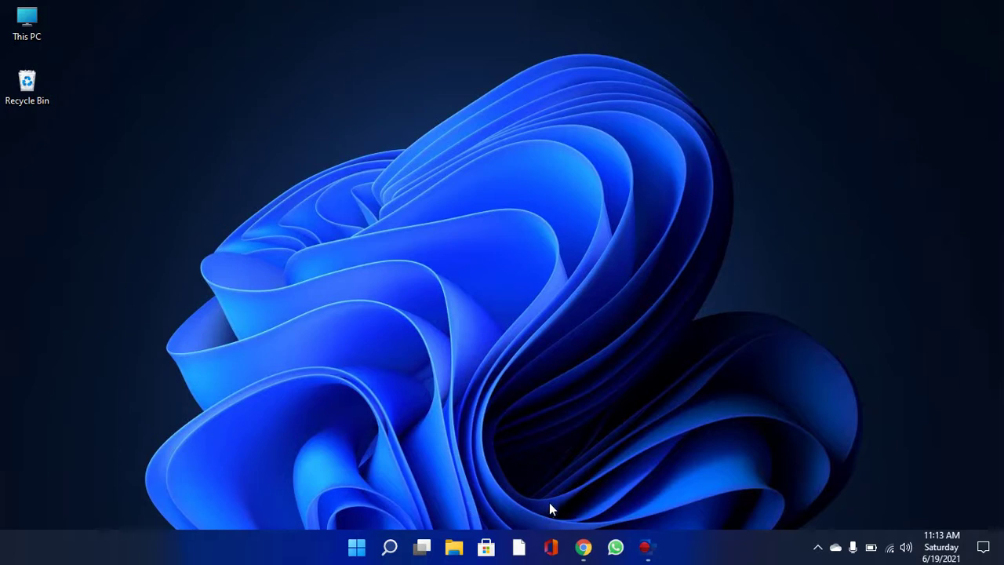
# - Switch to Chrome and look through the YouTube search results for "windows 11", ending with the browser minimized
pyautogui.click(584, 549)
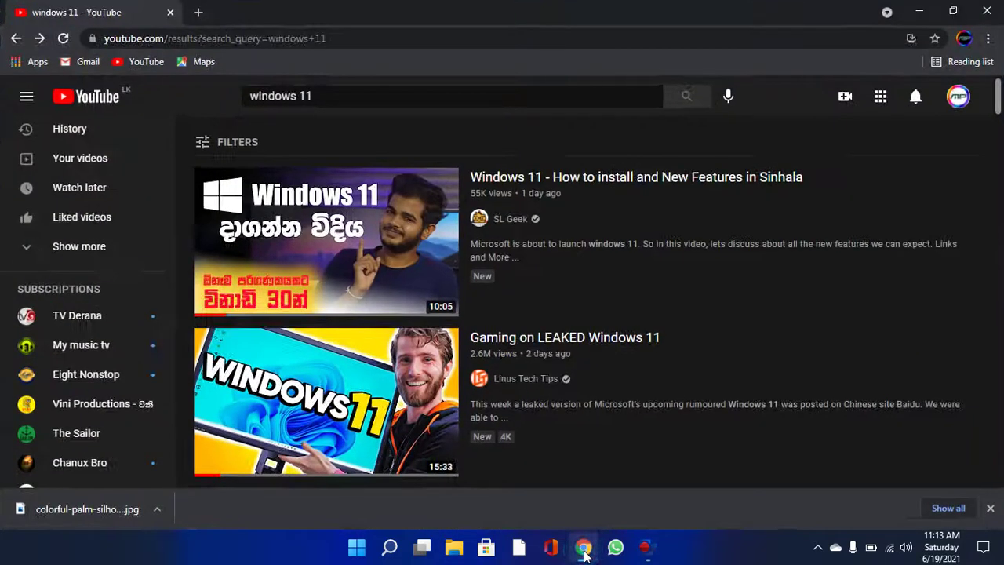
pyautogui.moveTo(553, 270)
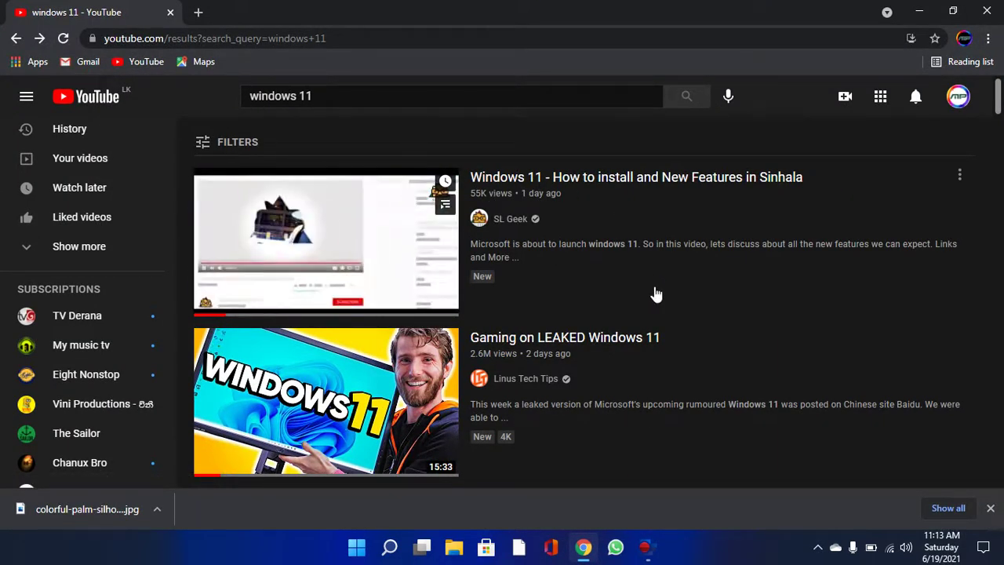
pyautogui.scroll(-2, 656, 296)
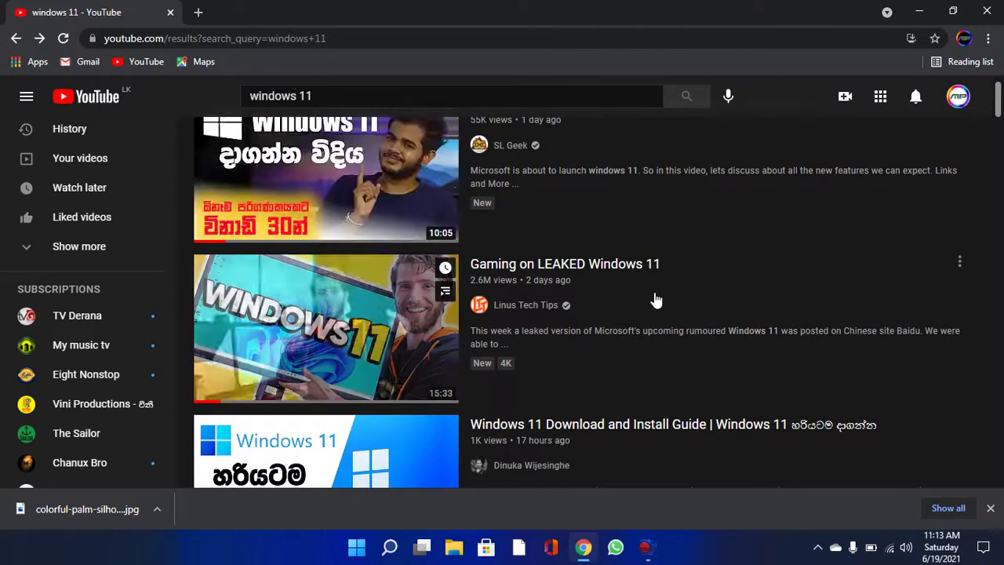
pyautogui.scroll(-2, 655, 301)
pyautogui.scroll(-4, 655, 301)
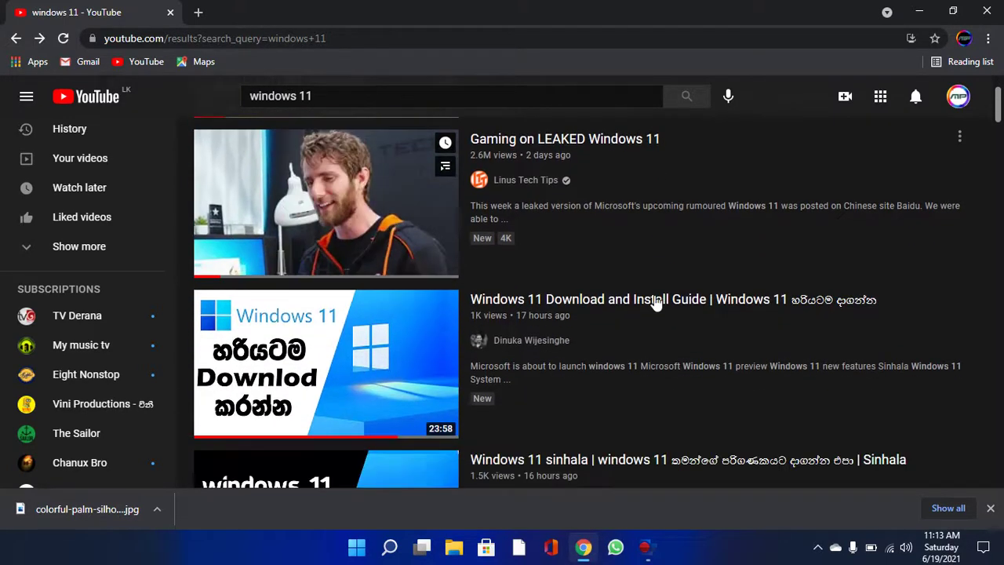
pyautogui.scroll(-3, 656, 303)
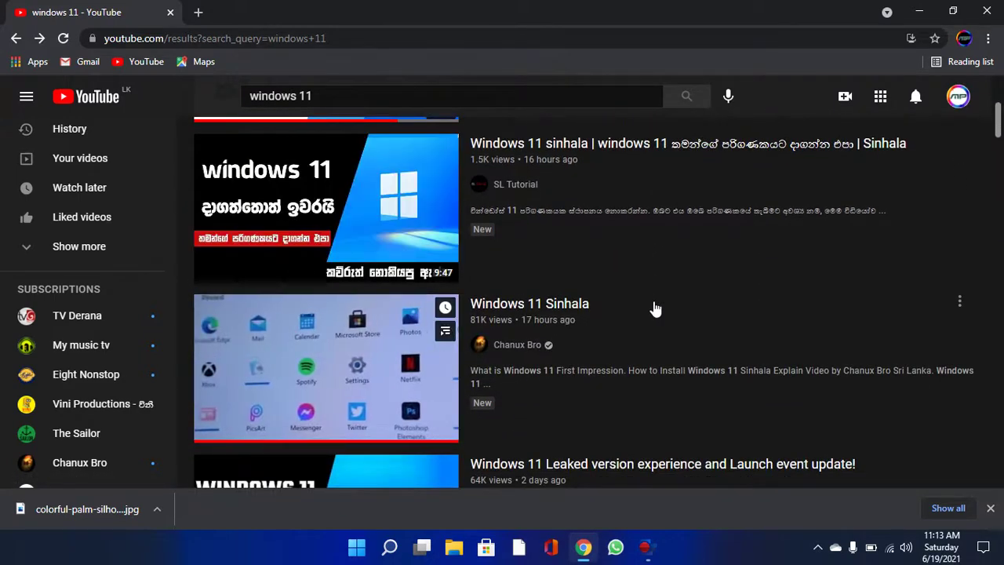
pyautogui.scroll(-8, 656, 309)
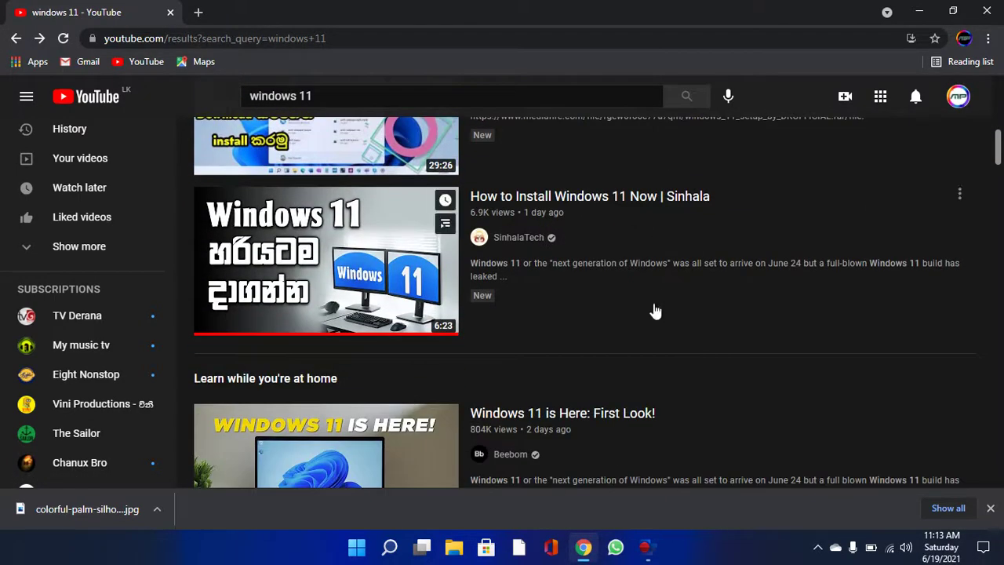
pyautogui.scroll(-7, 654, 310)
pyautogui.scroll(-9, 655, 310)
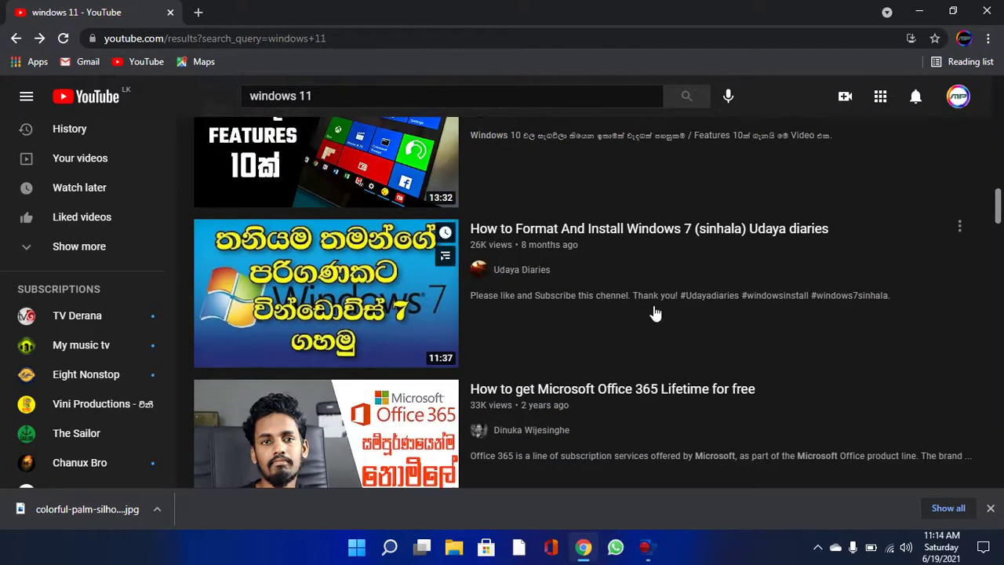
pyautogui.click(920, 11)
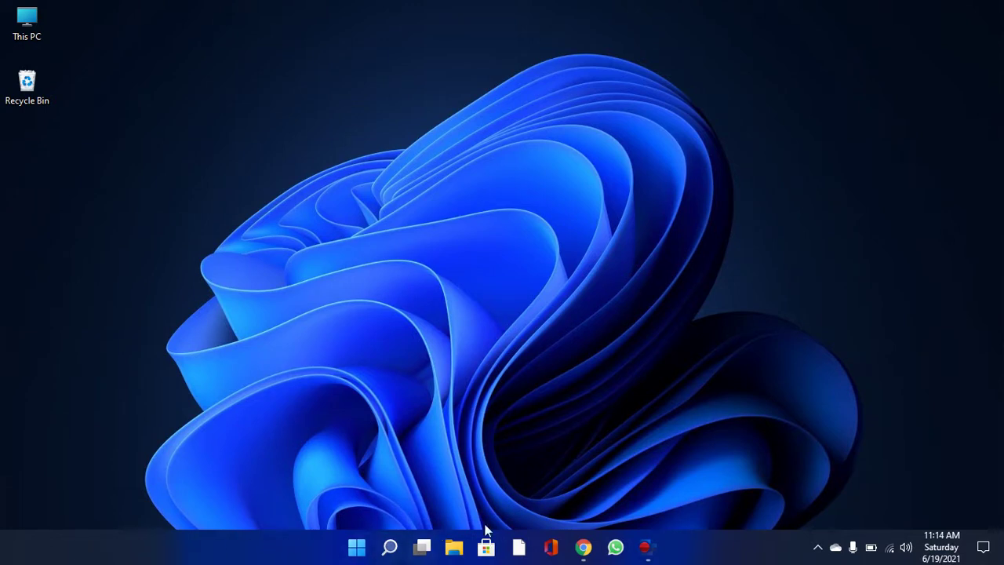
# - Open the Start menu to examine the pinned apps and the options available for the Mail app
pyautogui.click(356, 549)
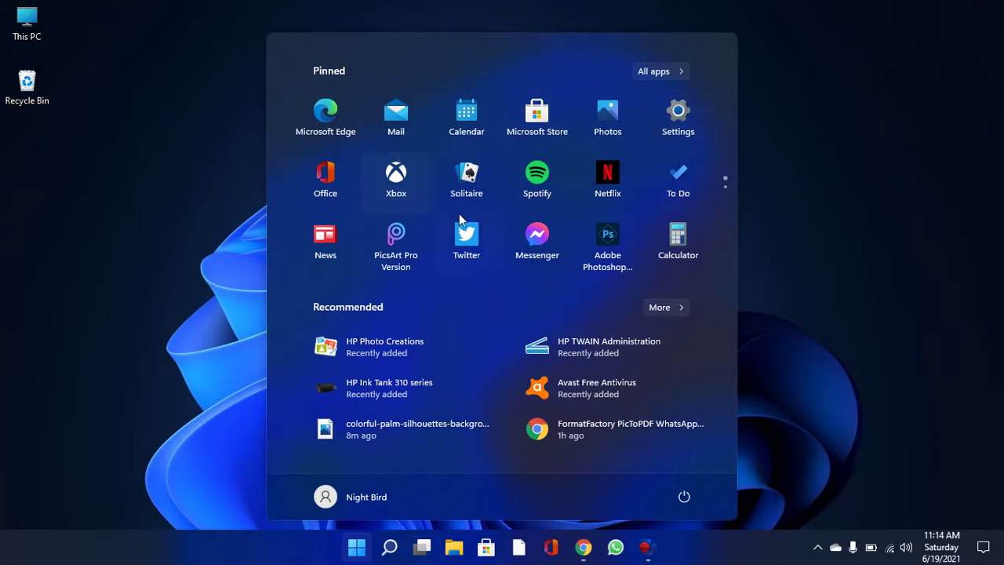
pyautogui.scroll(-1, 569, 187)
pyautogui.scroll(-1, 568, 187)
pyautogui.scroll(2, 570, 187)
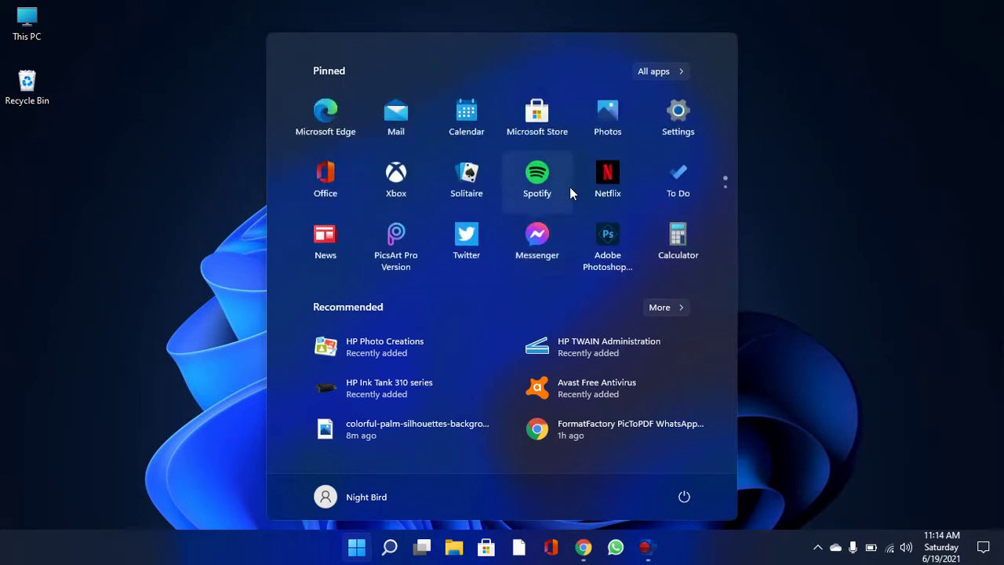
pyautogui.rightClick(407, 126)
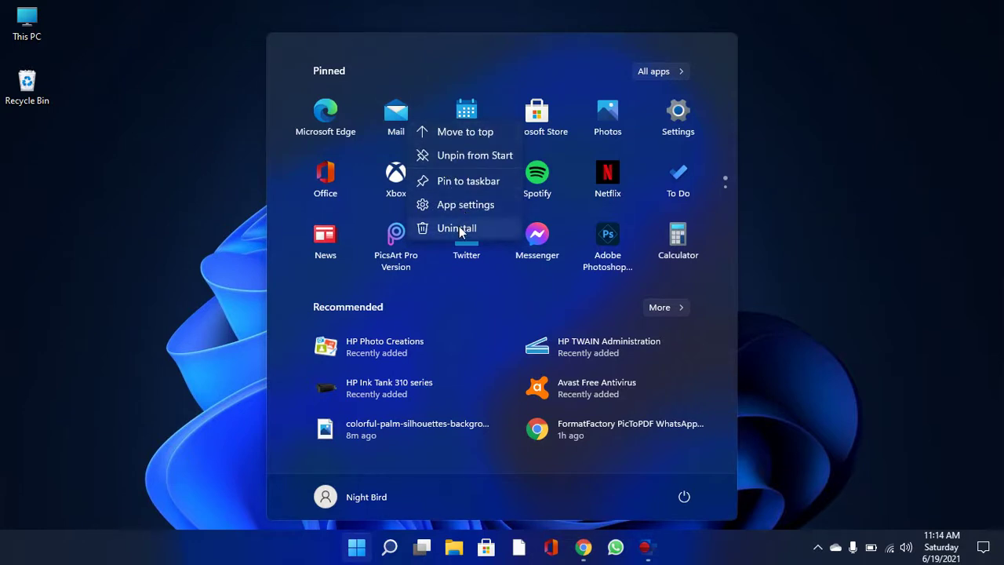
pyautogui.click(522, 60)
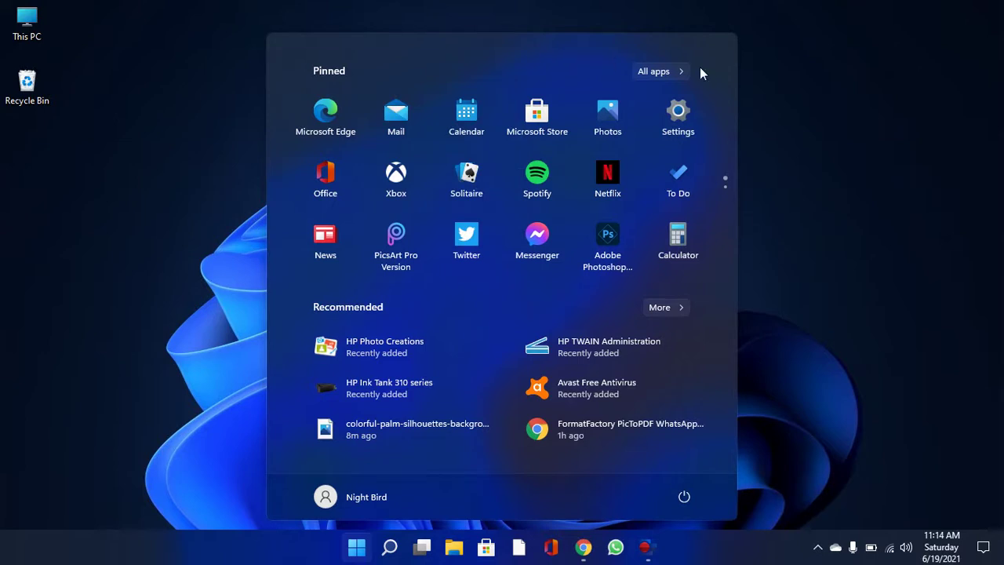
# - Look through the full alphabetical list of installed apps, then return to the pinned apps
pyautogui.click(663, 71)
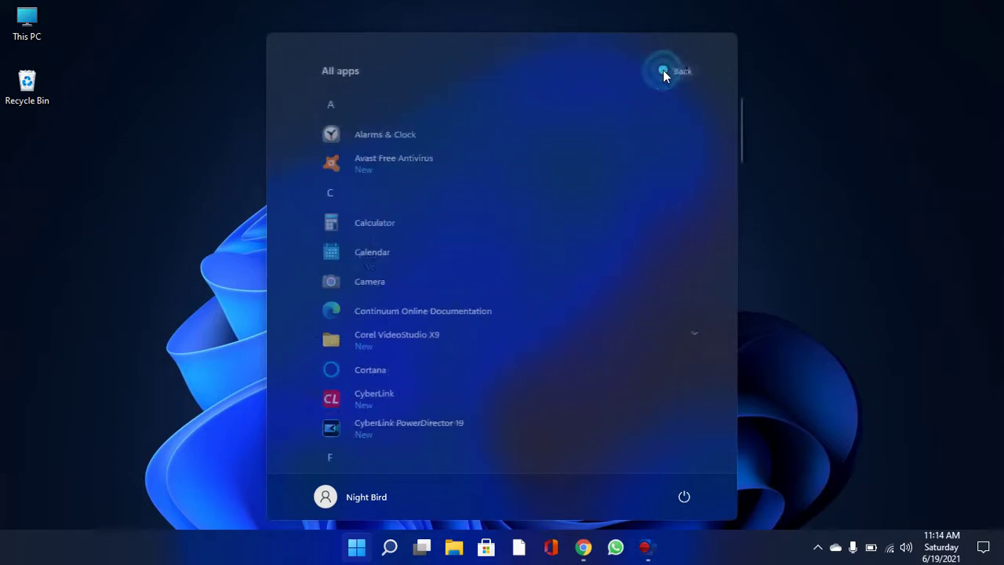
pyautogui.scroll(-5, 512, 135)
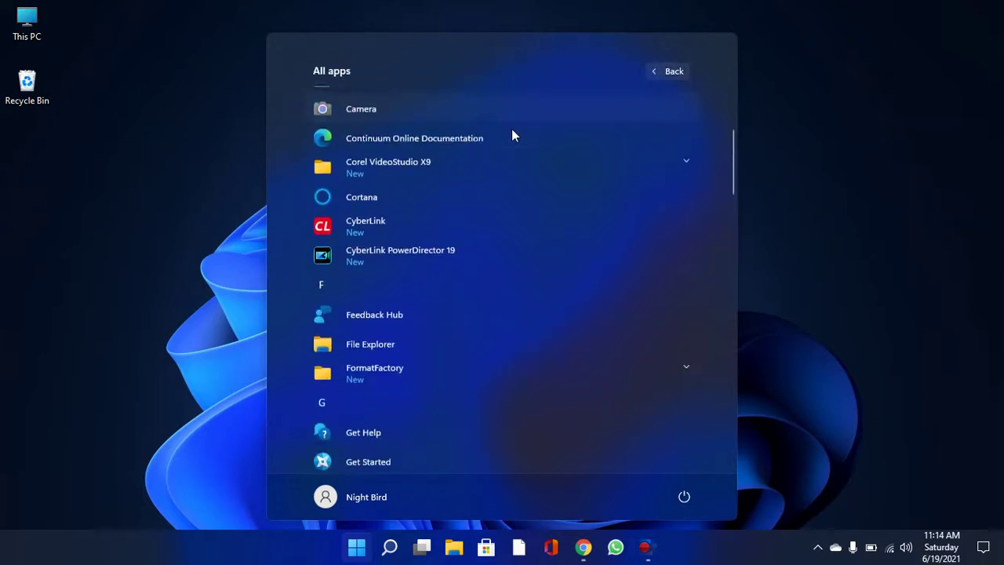
pyautogui.scroll(-5, 511, 132)
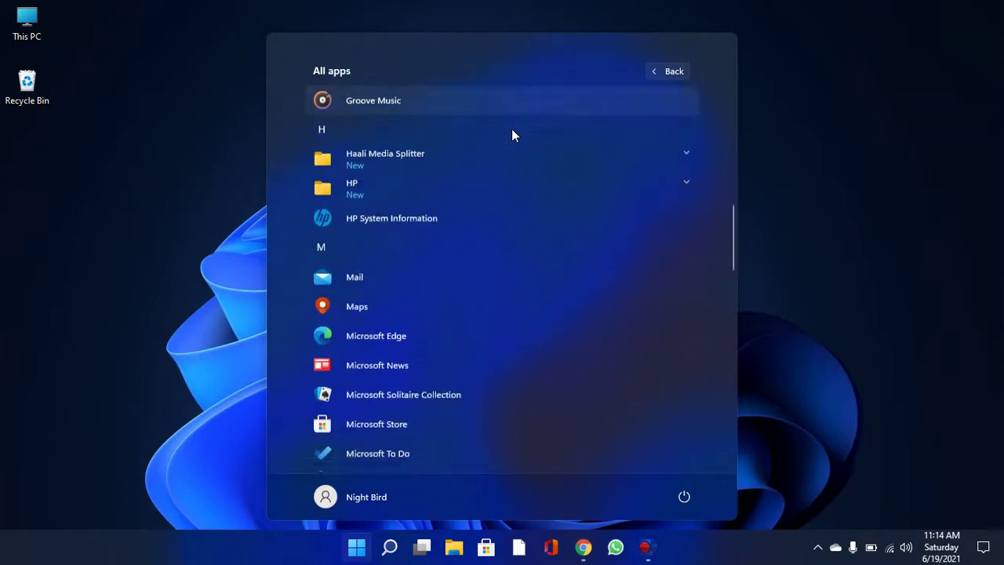
pyautogui.scroll(-8, 511, 135)
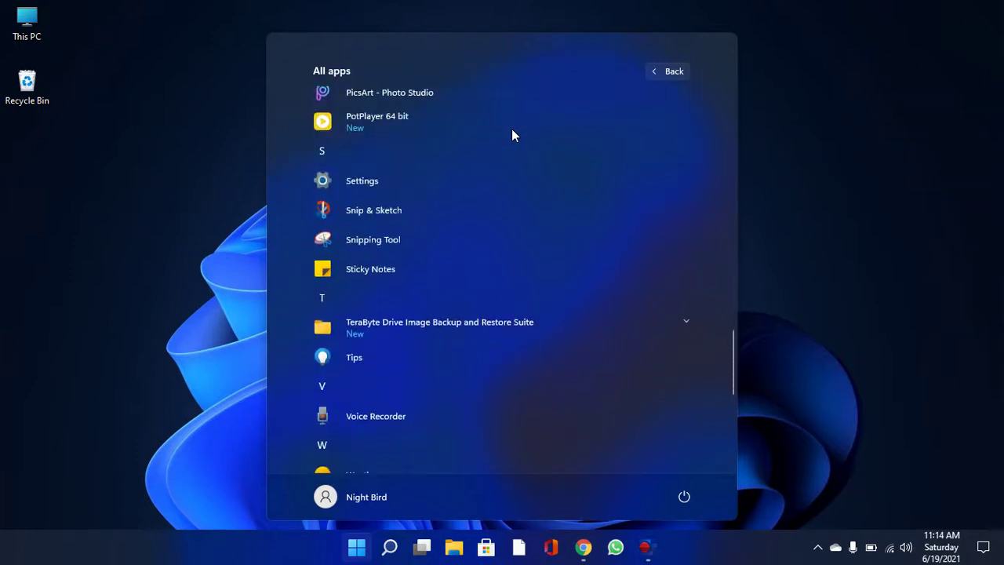
pyautogui.scroll(-1, 512, 135)
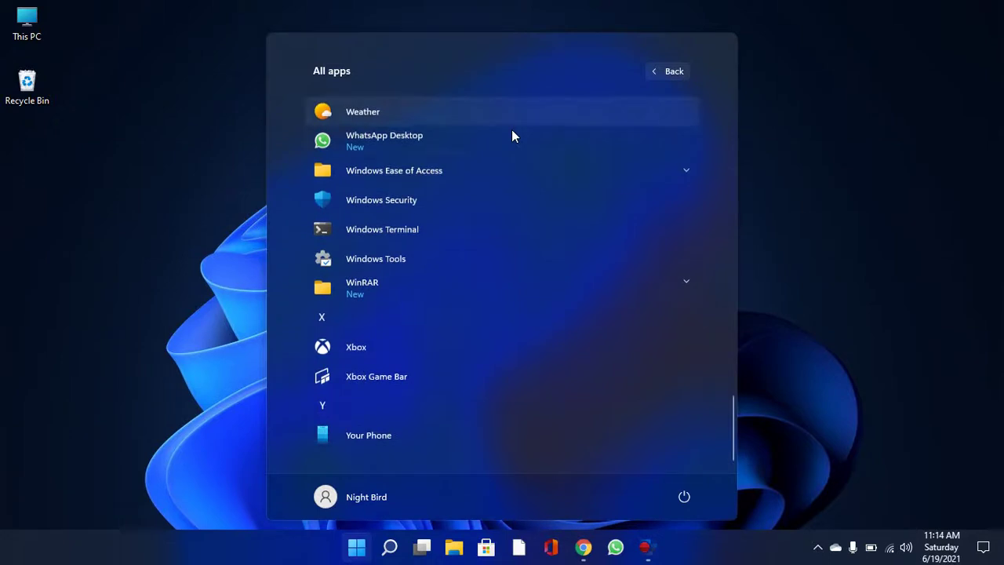
pyautogui.click(662, 71)
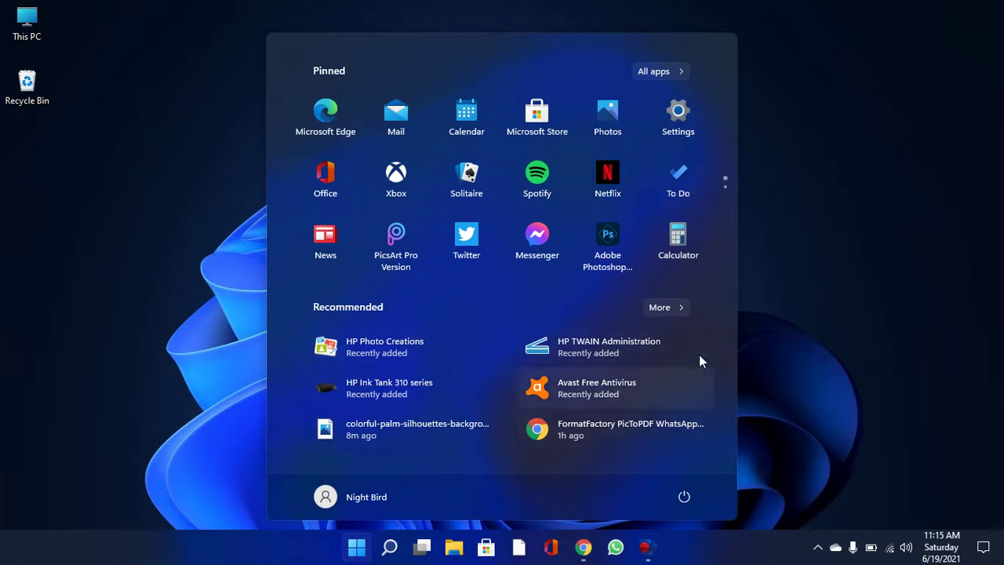
# - Examine the expanded list of recommended apps and recent files, then return to the pinned apps
pyautogui.click(678, 304)
pyautogui.scroll(-5, 362, 140)
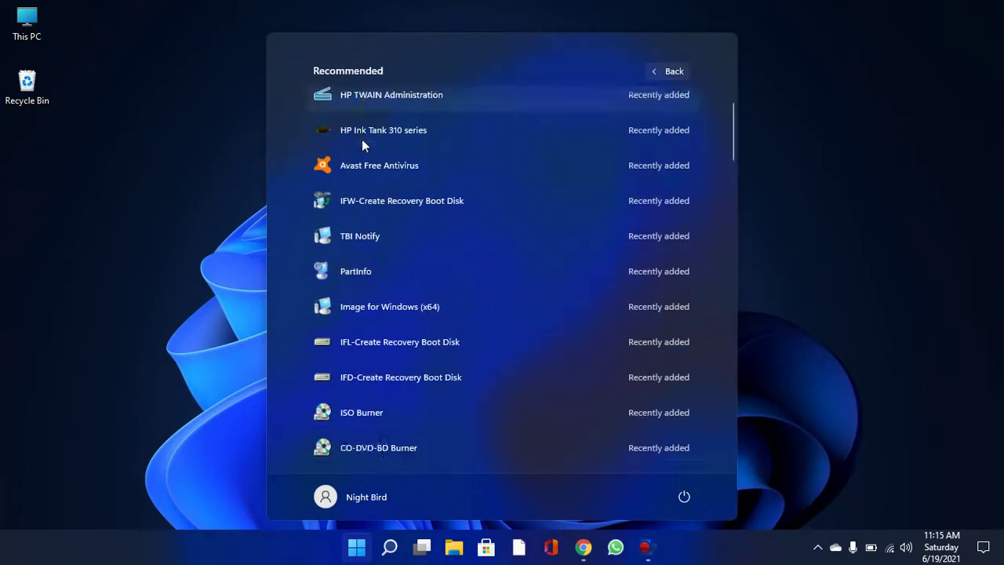
pyautogui.scroll(-3, 364, 140)
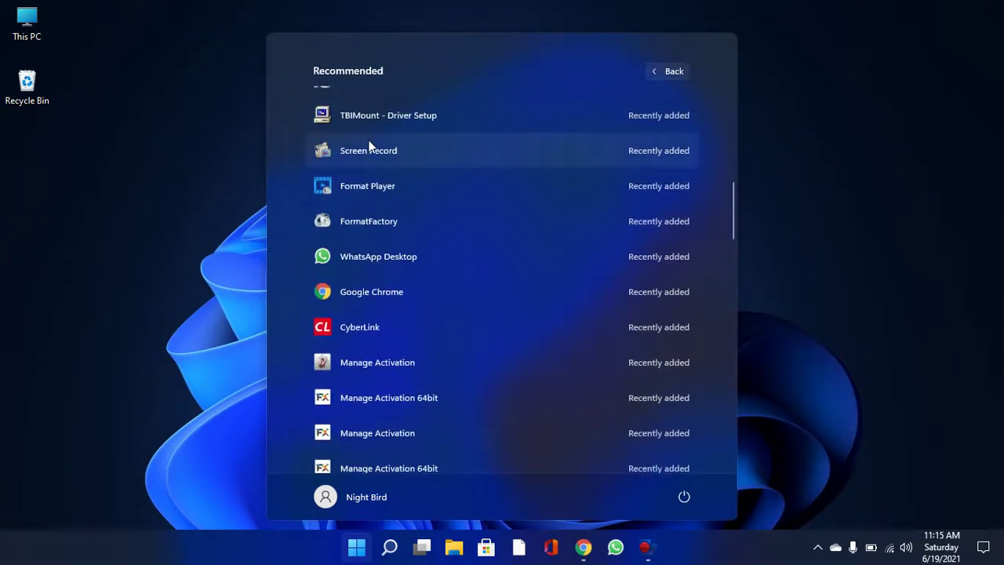
pyautogui.scroll(-6, 368, 146)
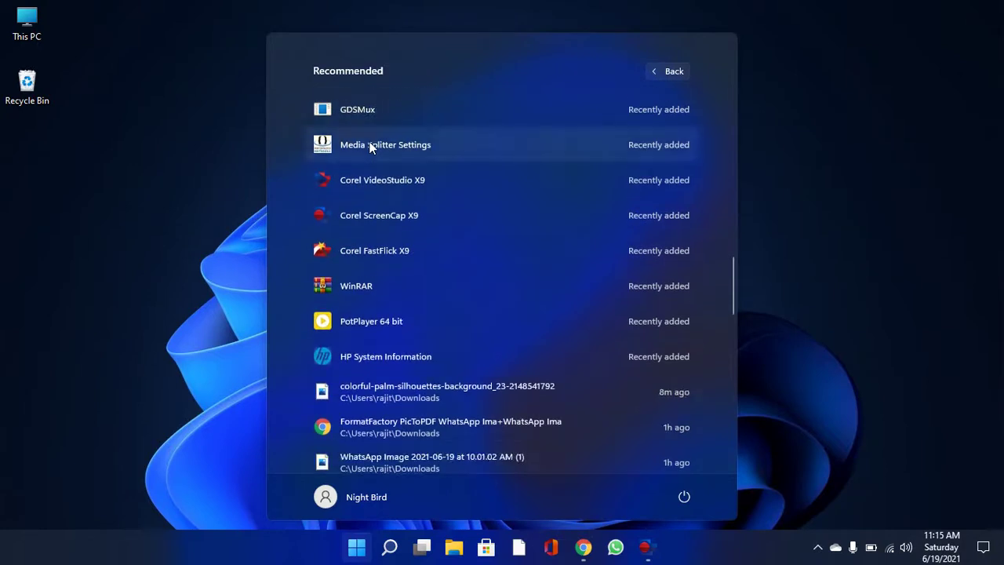
pyautogui.scroll(-1, 371, 146)
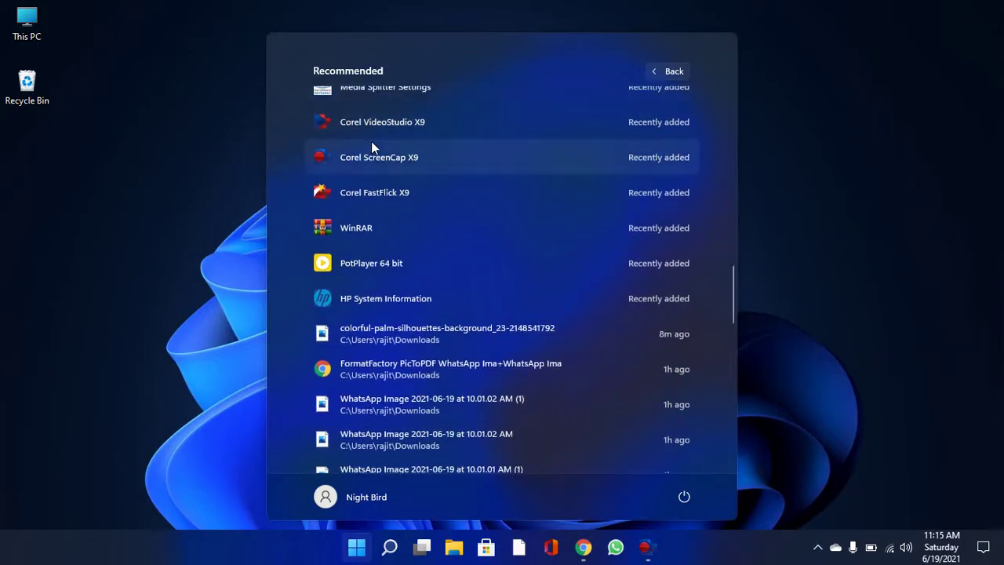
pyautogui.scroll(4, 372, 141)
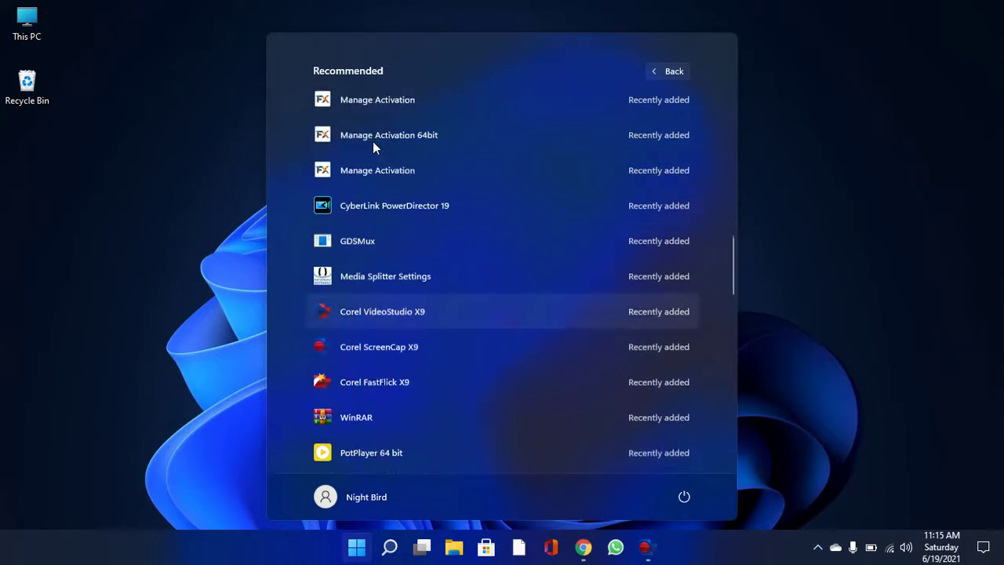
pyautogui.click(654, 71)
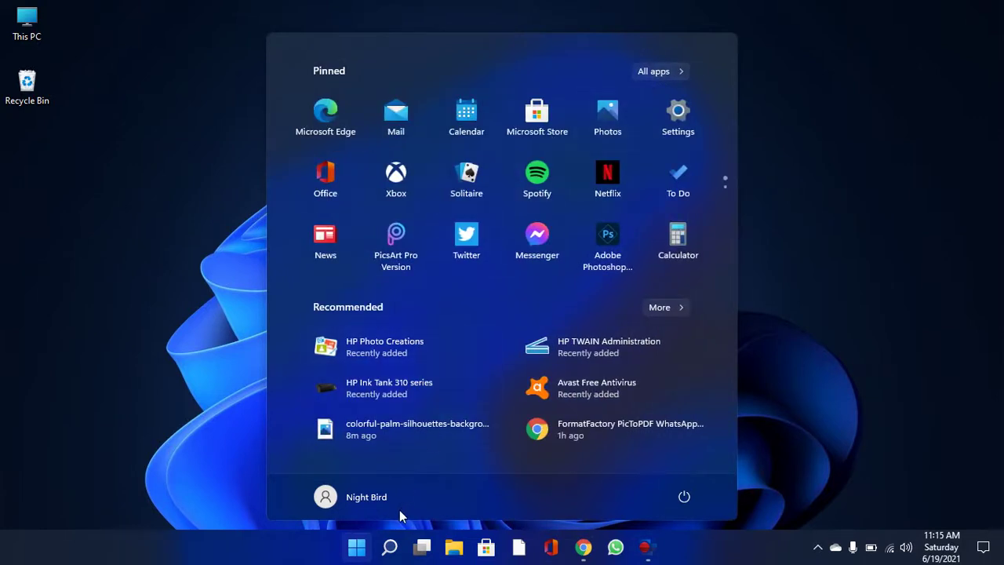
# - View the Start menu's account options and power options without choosing any, and close the menu
pyautogui.click(344, 500)
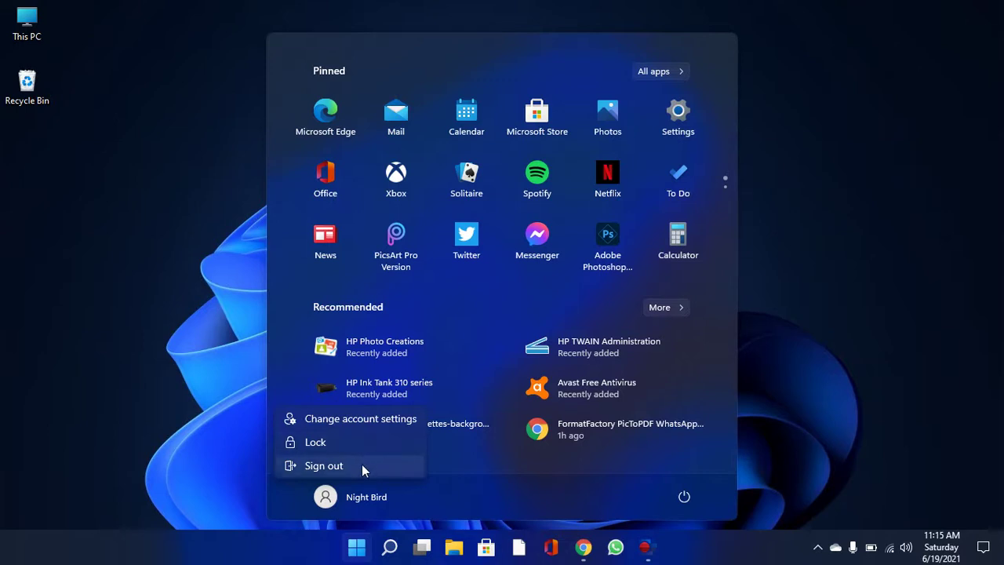
pyautogui.click(288, 499)
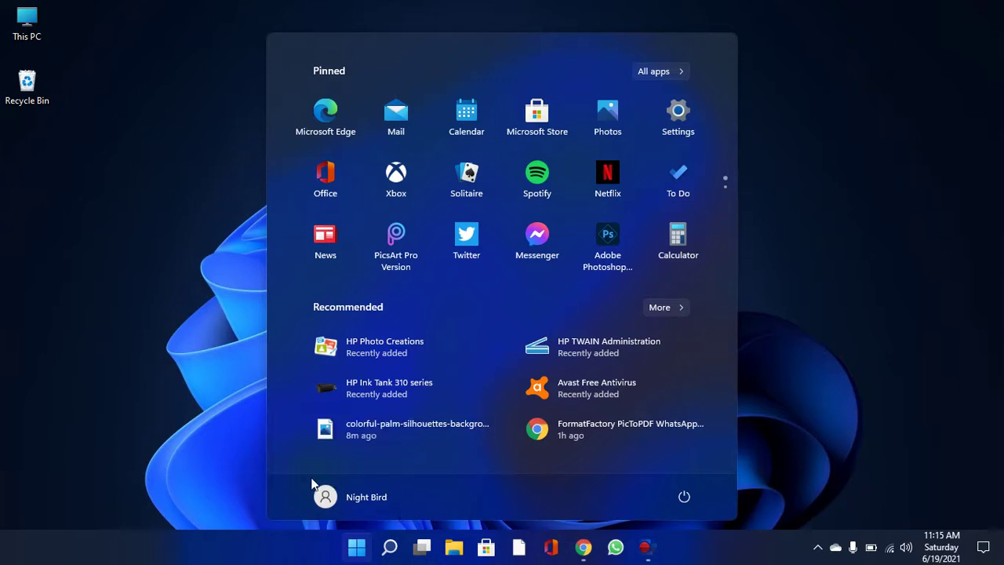
pyautogui.click(690, 497)
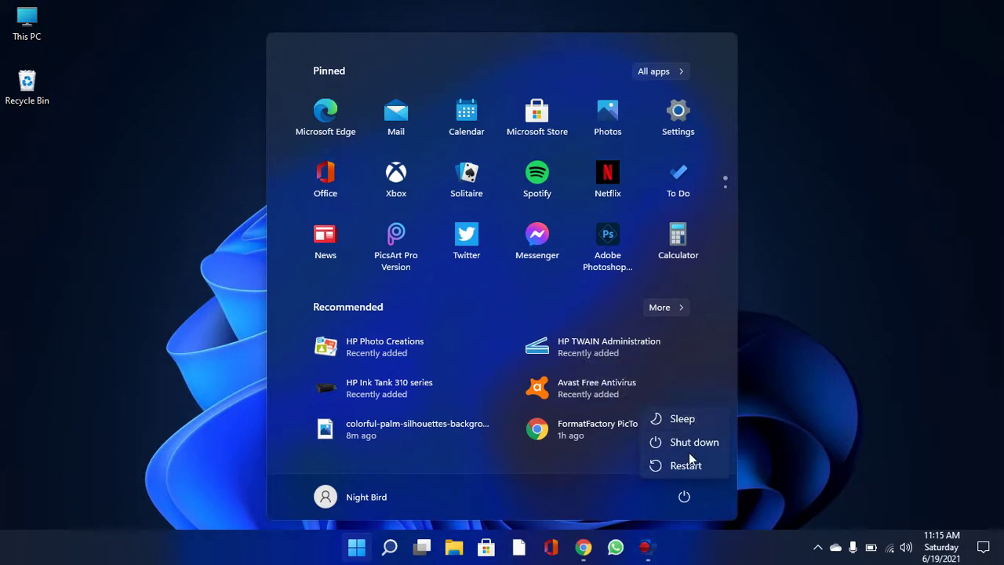
pyautogui.click(648, 500)
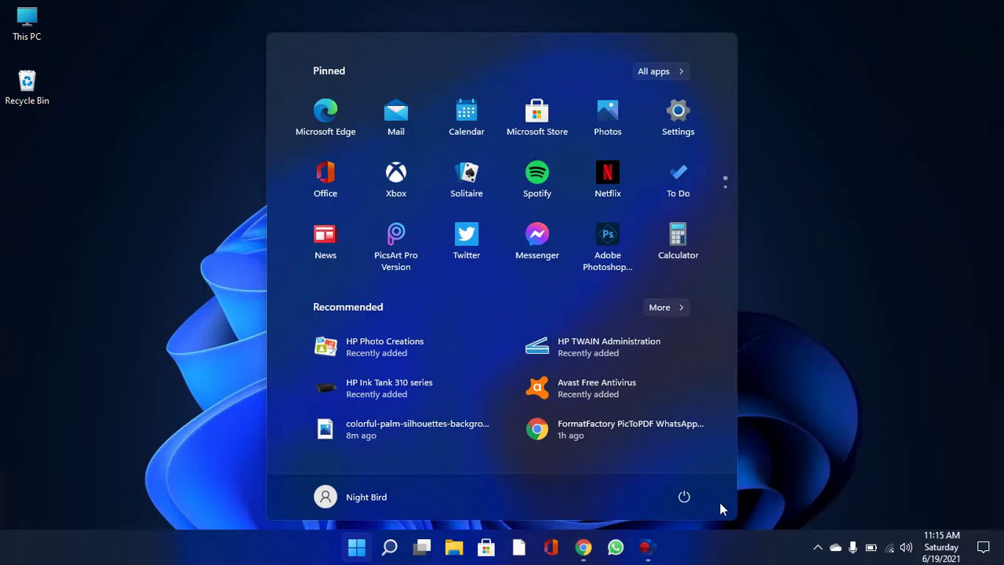
pyautogui.click(773, 448)
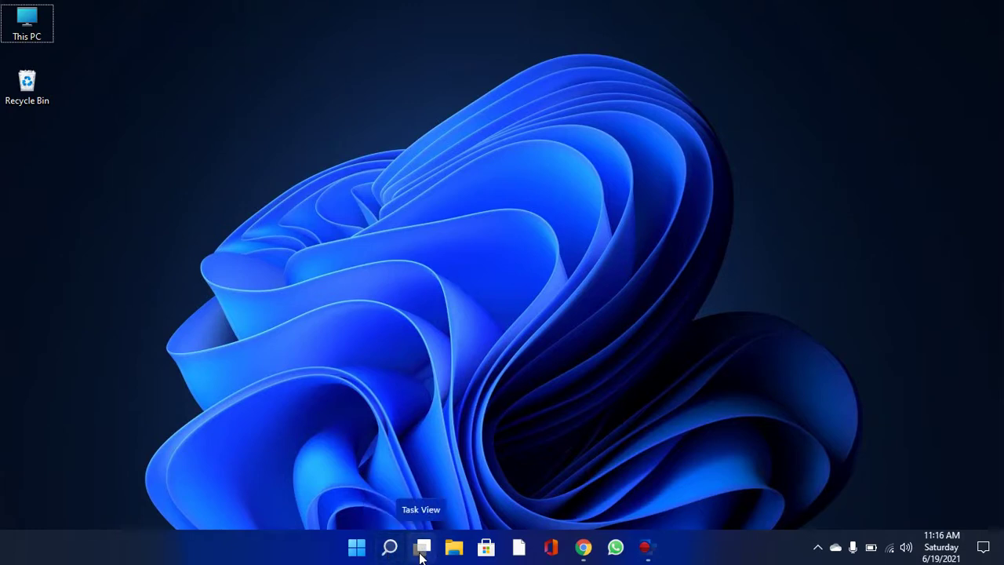
# - Show the open windows and virtual desktops in Task View, then return to Desktop 1
pyautogui.click(419, 552)
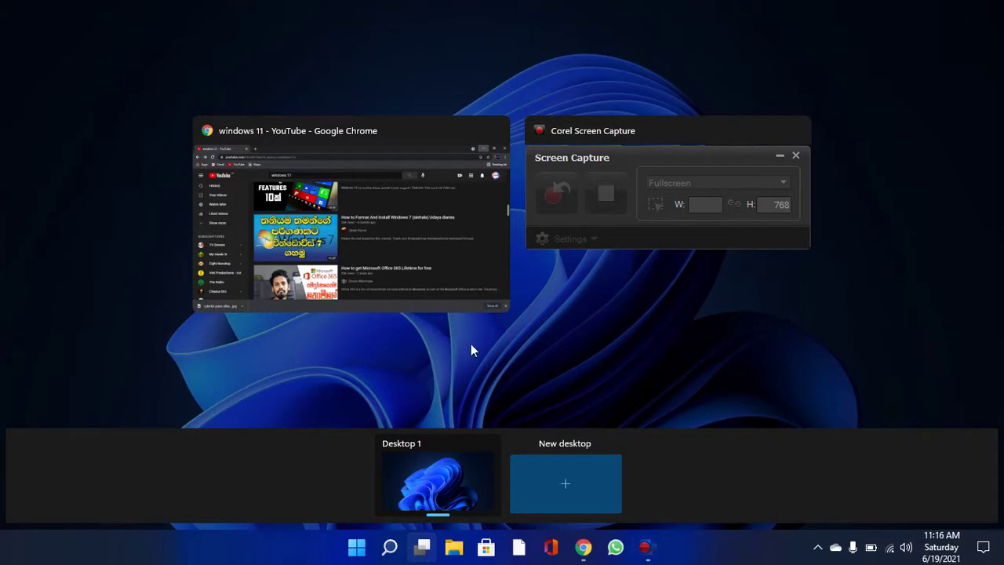
pyautogui.click(441, 506)
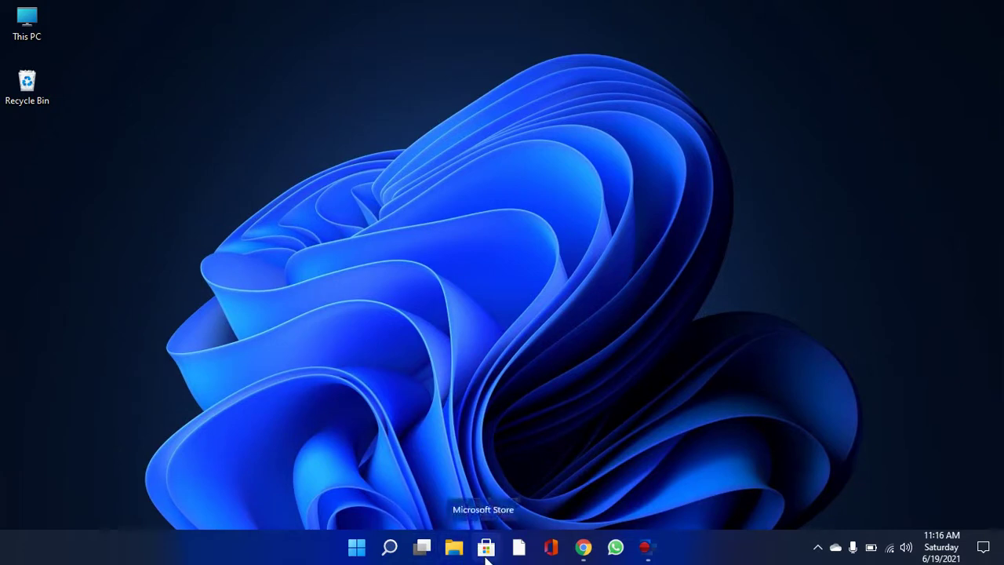
# - Open the Office app to view its Excel page, and dismiss the prompt for choosing a browser
pyautogui.click(551, 551)
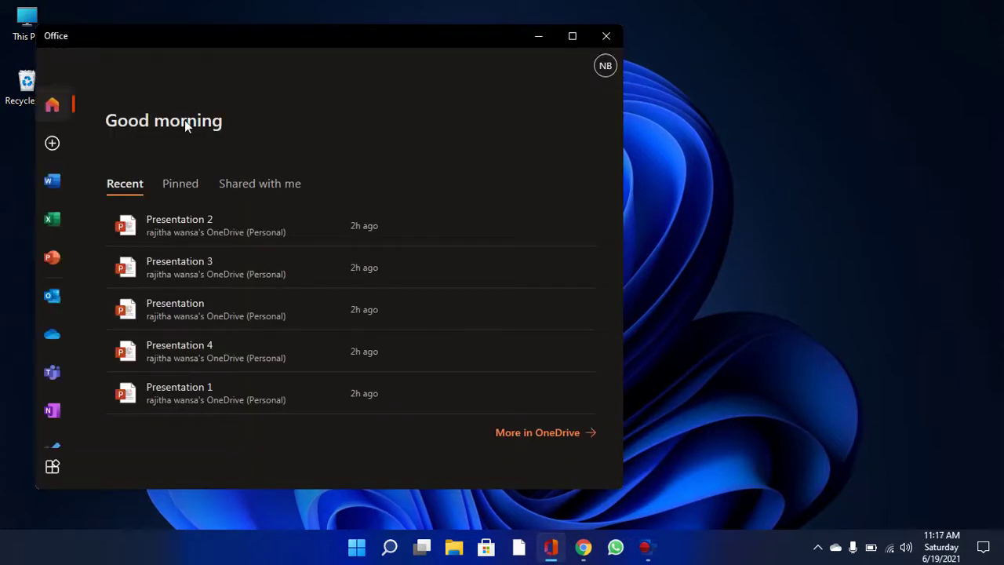
pyautogui.click(49, 222)
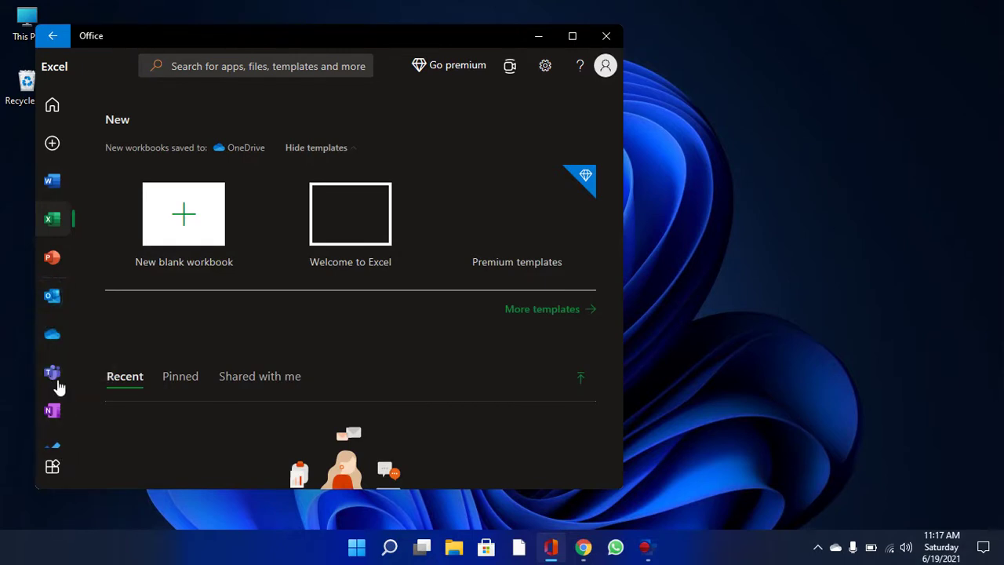
pyautogui.click(50, 329)
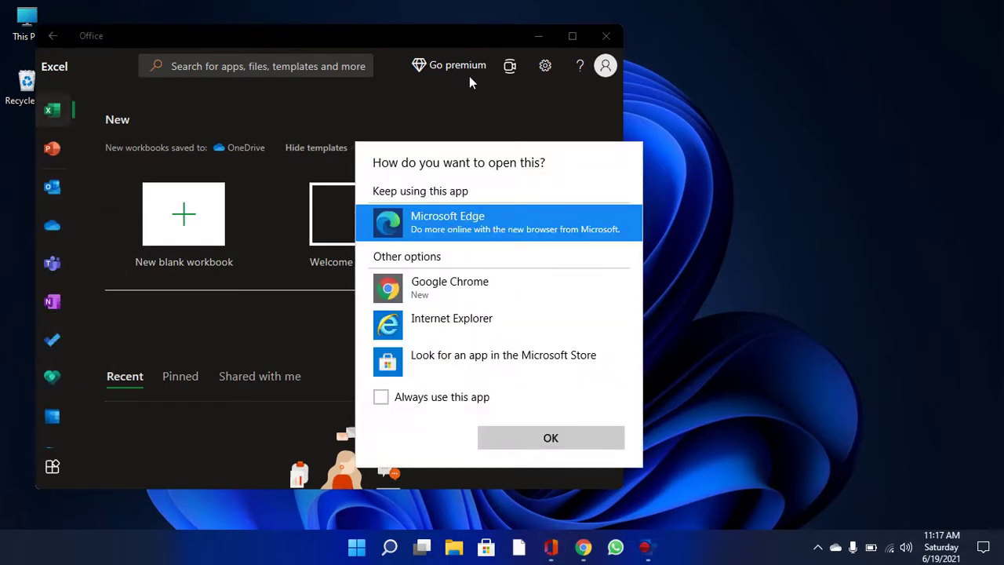
pyautogui.click(529, 101)
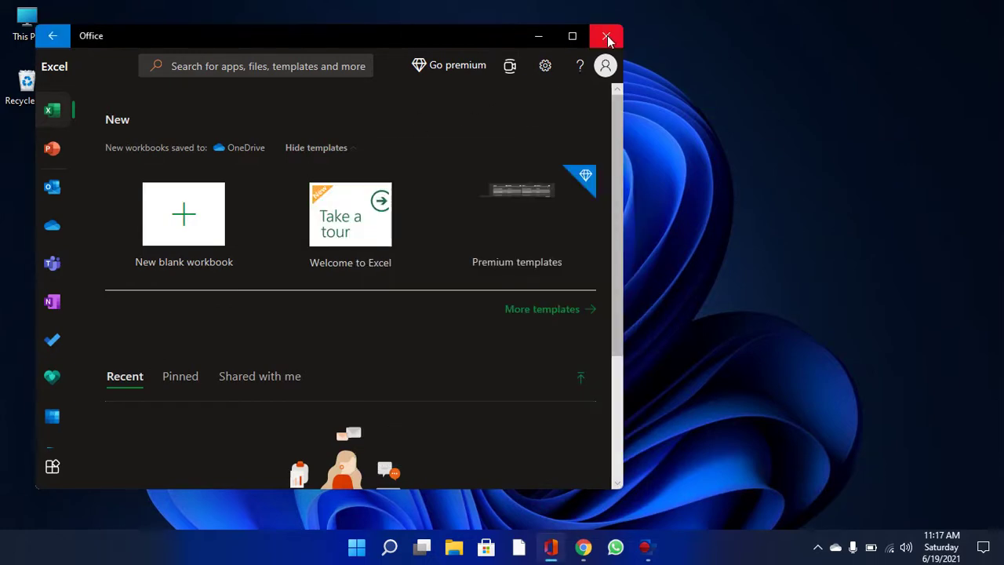
# - Close the Office window, then bring up the Chrome window and minimise it again
pyautogui.click(608, 35)
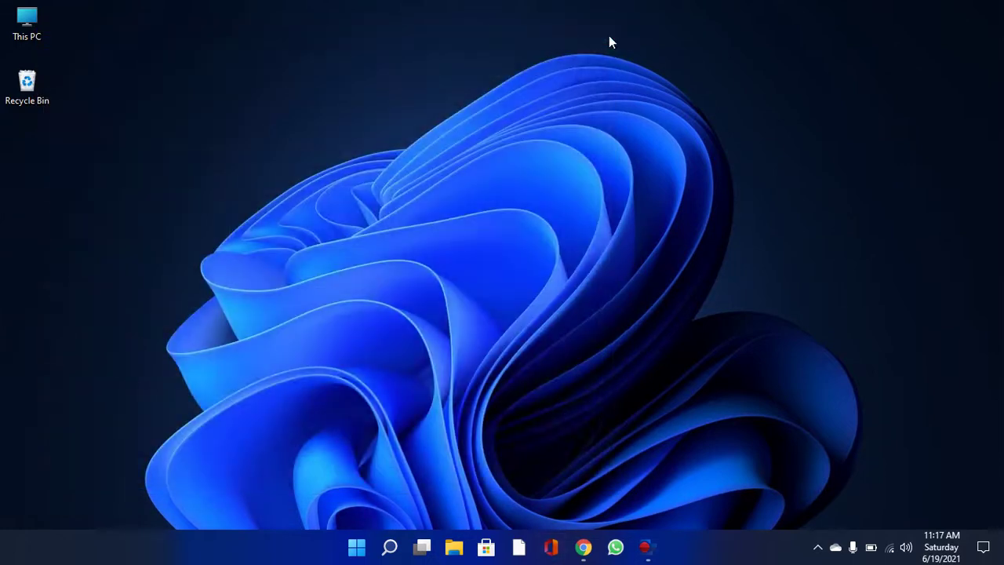
pyautogui.moveTo(584, 549)
pyautogui.click(585, 550)
pyautogui.click(585, 550)
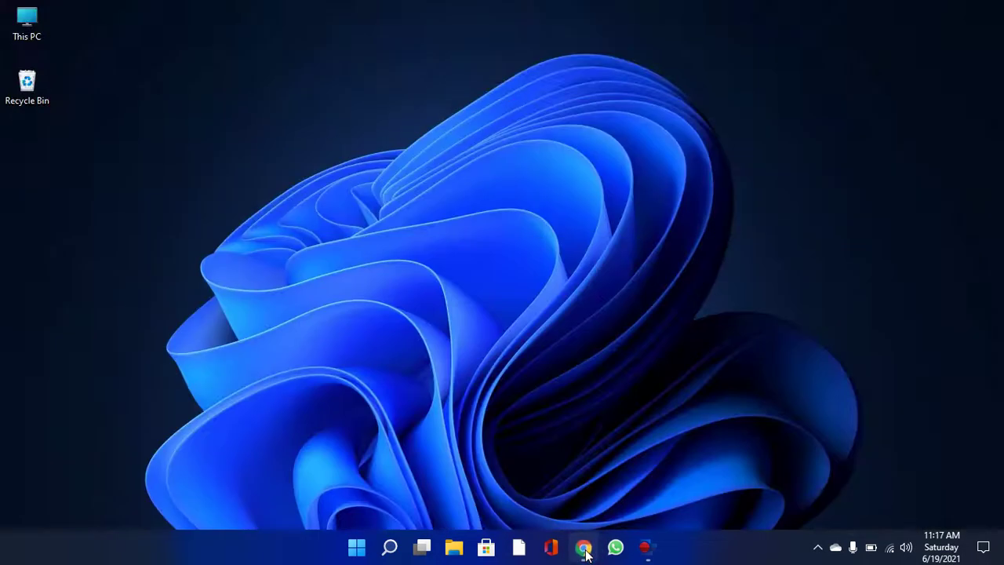
pyautogui.click(599, 551)
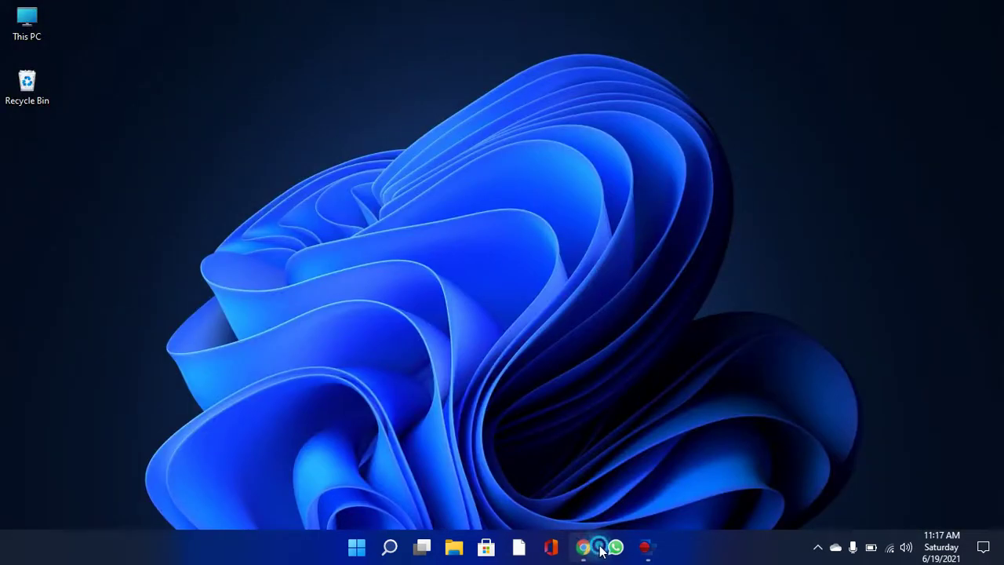
pyautogui.click(600, 551)
pyautogui.click(600, 550)
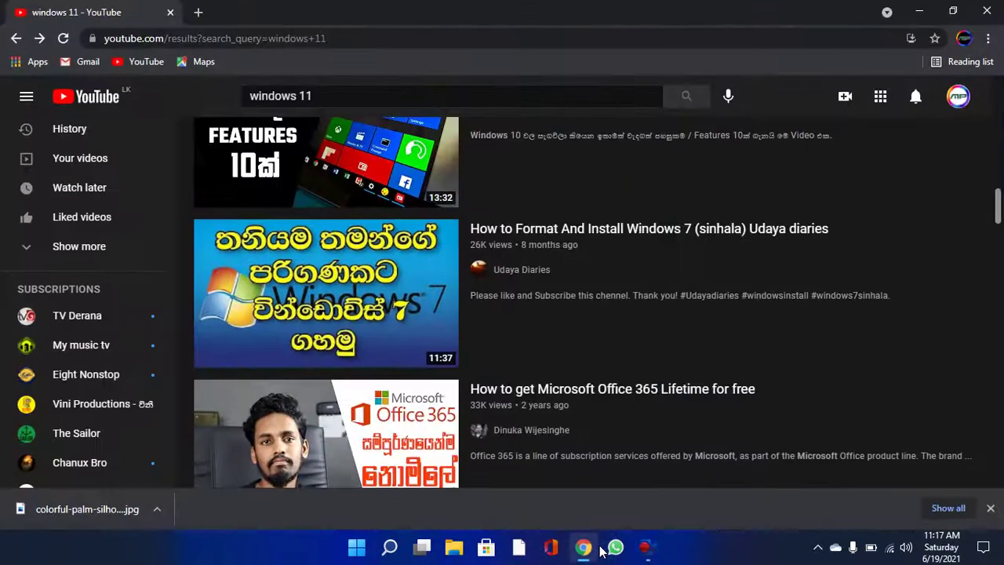
pyautogui.click(601, 550)
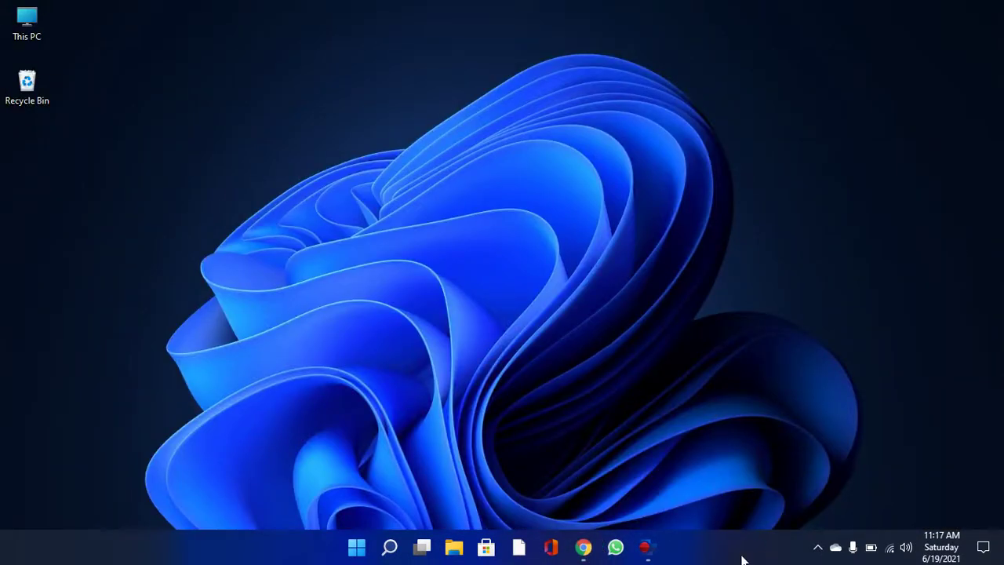
# - Open the Taskbar settings and turn on Show Widgets button
pyautogui.rightClick(706, 555)
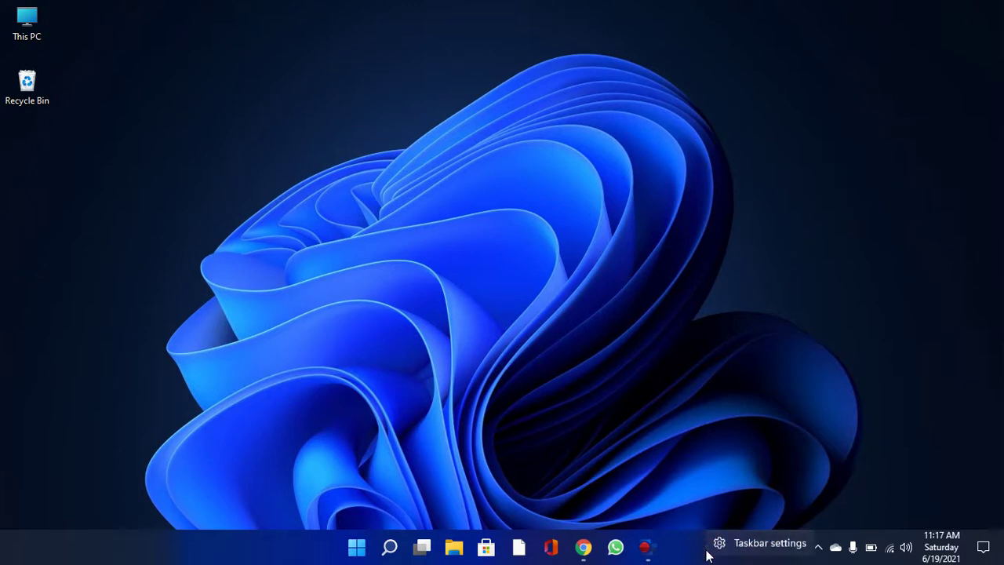
pyautogui.click(734, 549)
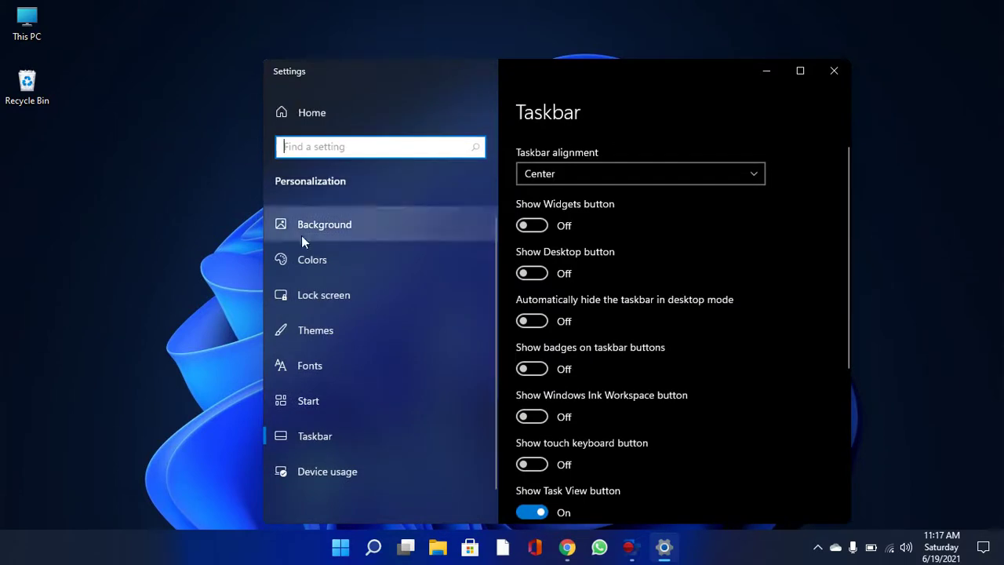
pyautogui.click(536, 226)
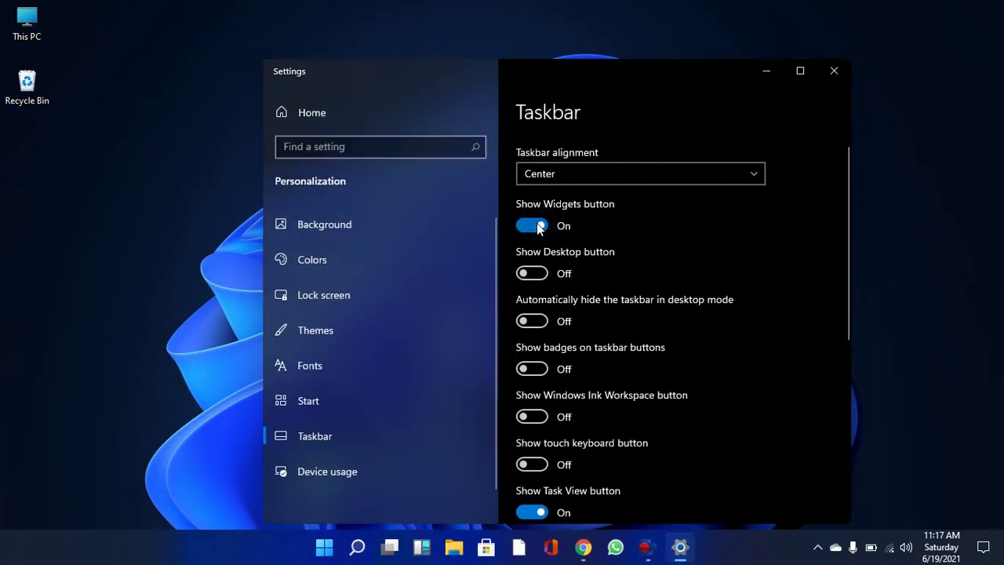
pyautogui.click(537, 226)
pyautogui.click(537, 226)
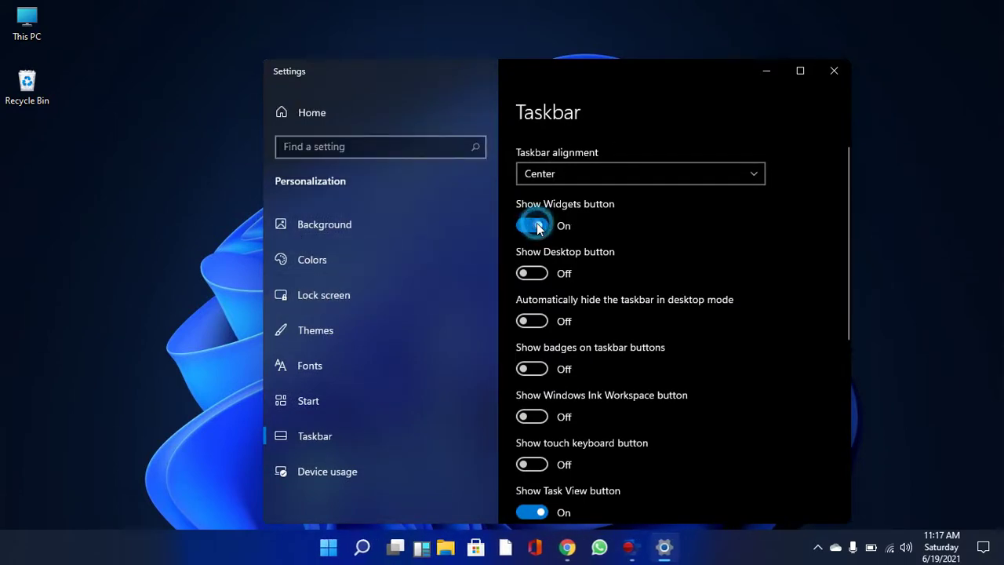
# - Switch the Show Desktop button and automatic taskbar hiding on and back off, and close Settings
pyautogui.click(530, 273)
pyautogui.click(531, 273)
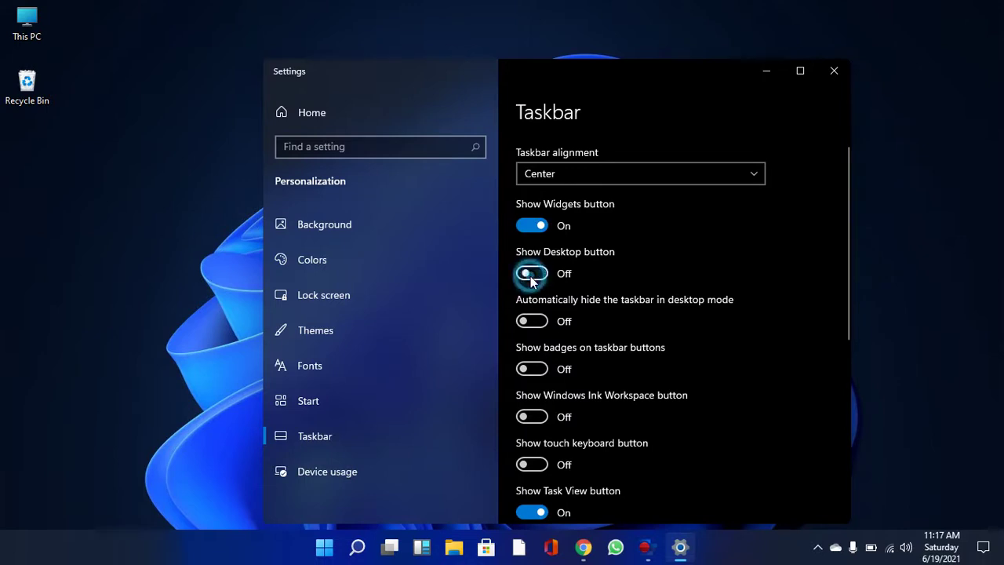
pyautogui.click(536, 322)
pyautogui.click(536, 321)
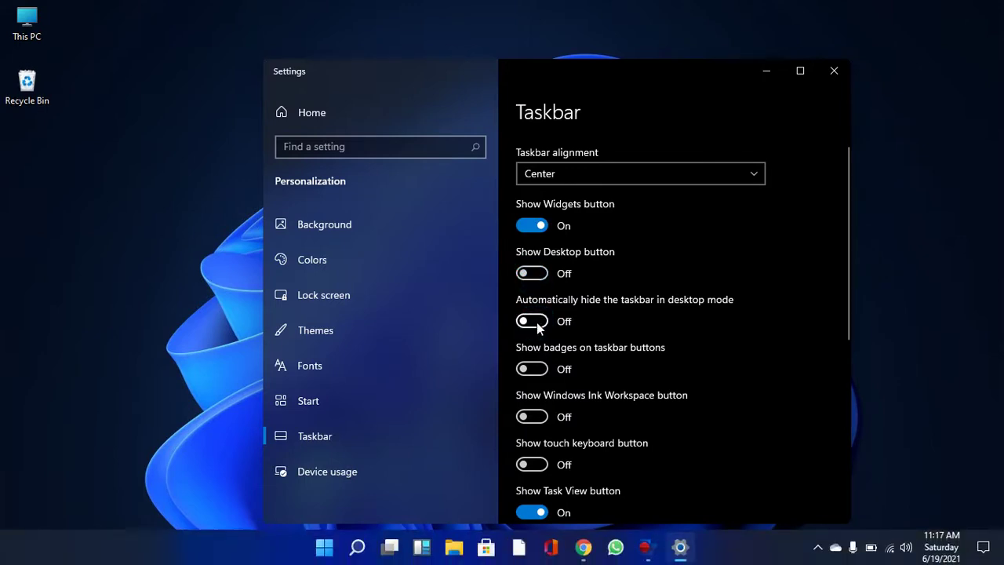
pyautogui.click(536, 322)
pyautogui.click(536, 321)
pyautogui.click(834, 69)
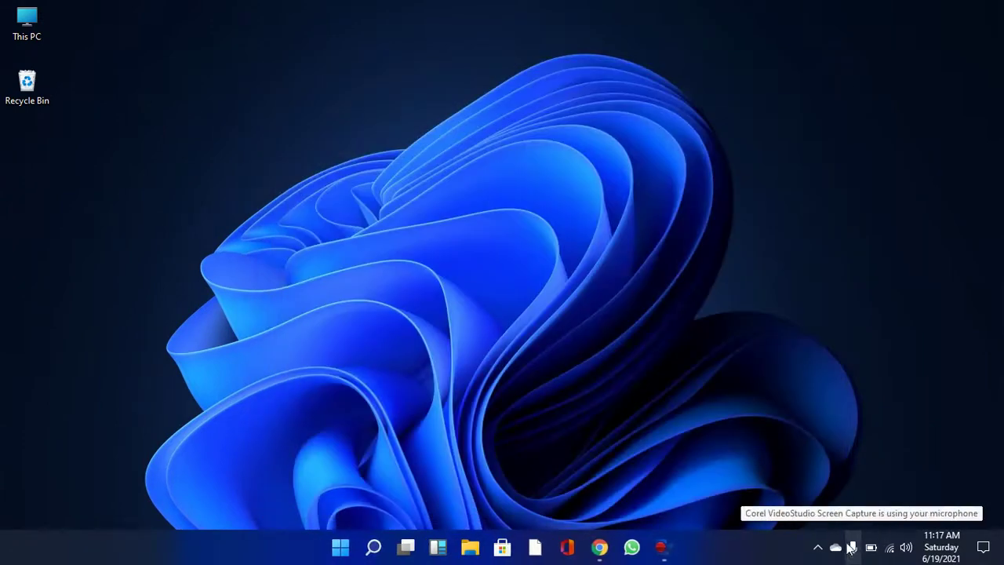
# - View the hidden tray icons, then adjust the screen brightness slightly from the notification centre and close it
pyautogui.click(816, 549)
pyautogui.click(816, 549)
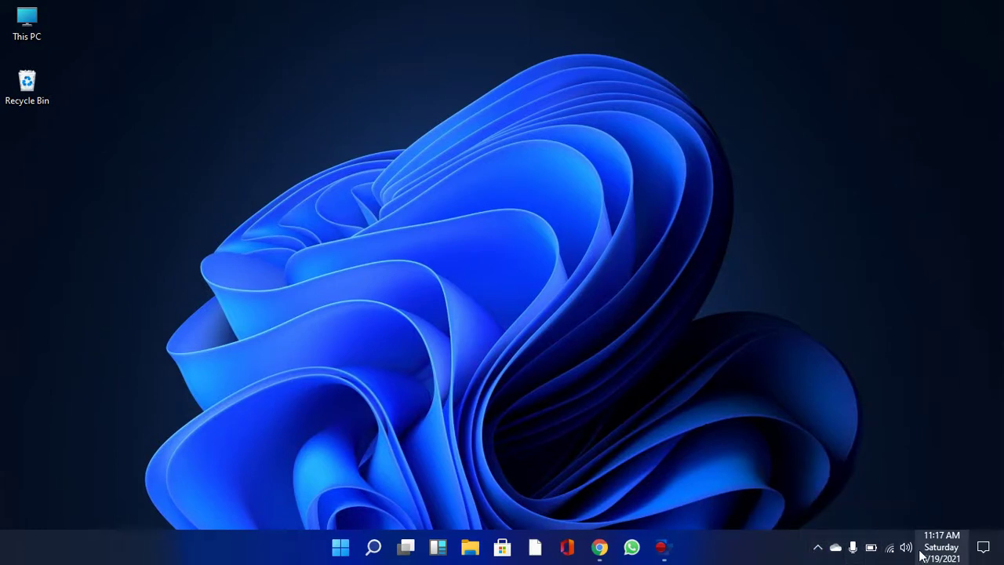
pyautogui.click(981, 548)
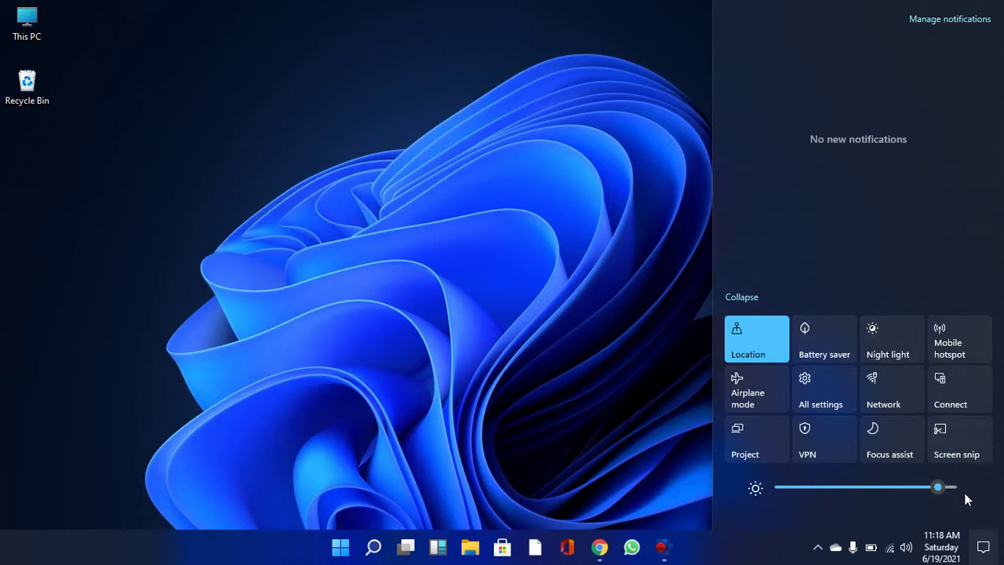
pyautogui.moveTo(937, 487)
pyautogui.mouseDown()
pyautogui.moveTo(837, 506)
pyautogui.moveTo(945, 493)
pyautogui.mouseUp()
pyautogui.click(605, 358)
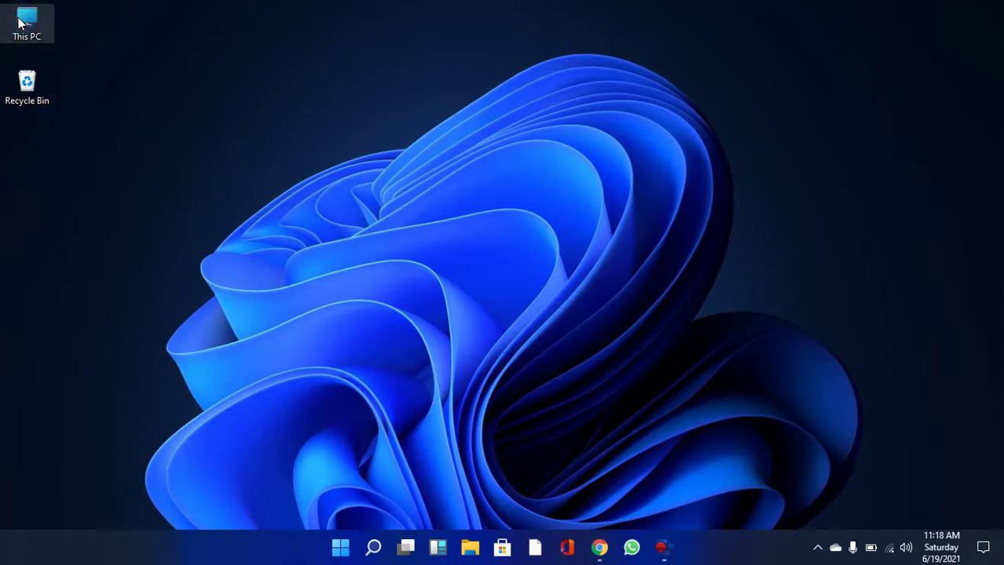
# - Open This PC in a maximised window, view the contents of Local Disk (C:), and return to This PC
pyautogui.doubleClick(21, 22)
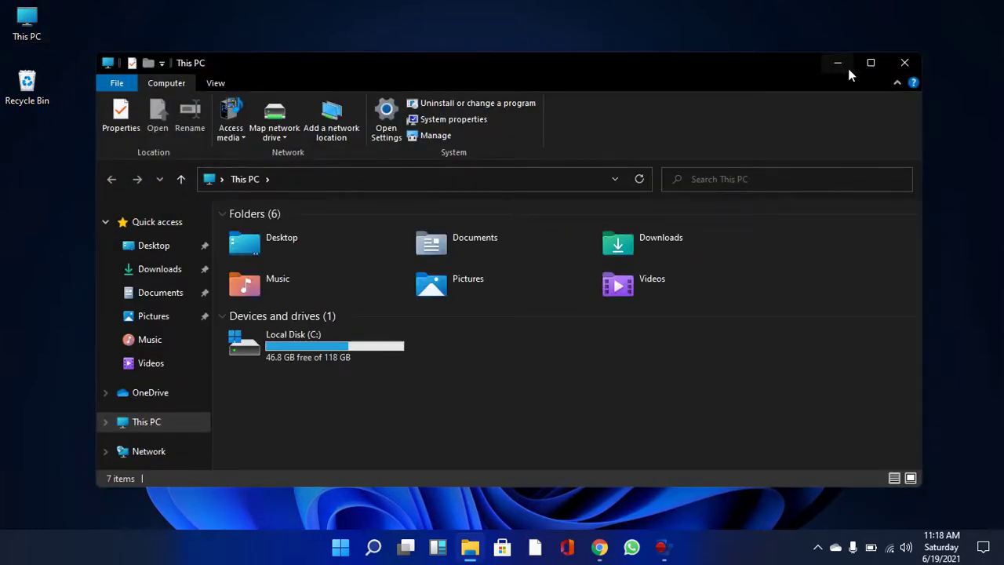
pyautogui.click(882, 62)
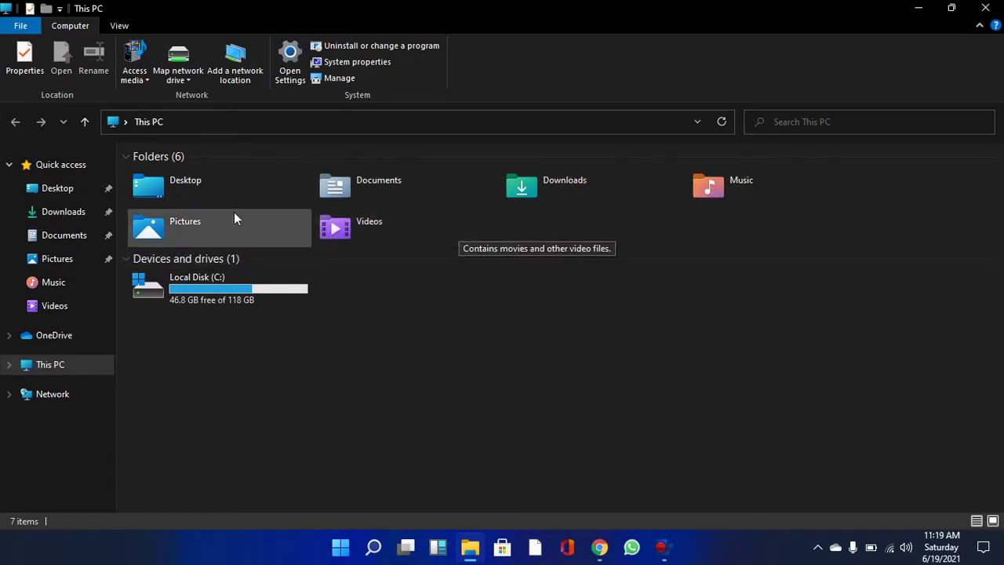
pyautogui.doubleClick(268, 280)
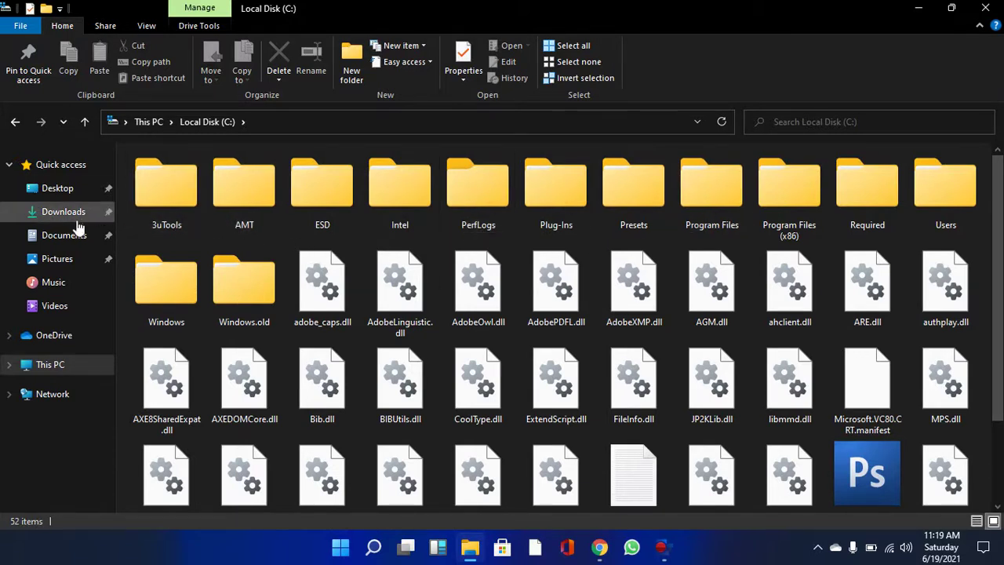
pyautogui.click(14, 125)
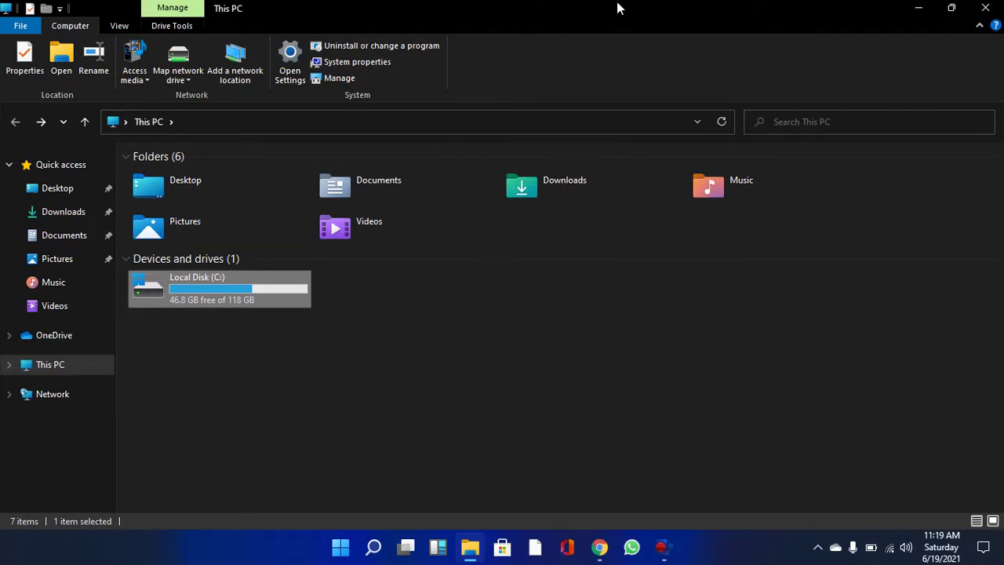
# - Switch the This PC window between restored and maximised size, leaving it restored
pyautogui.click(952, 10)
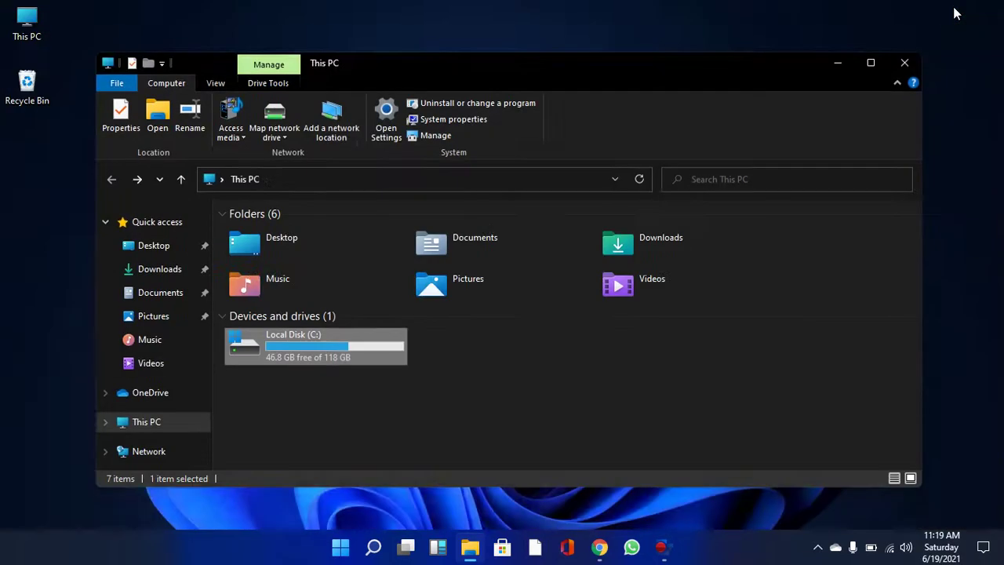
pyautogui.click(872, 62)
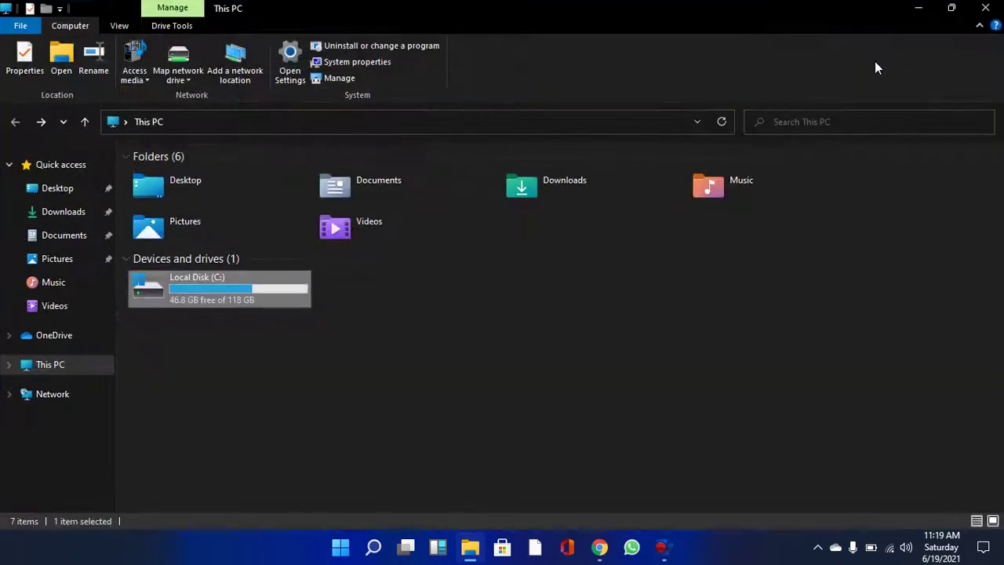
pyautogui.click(952, 10)
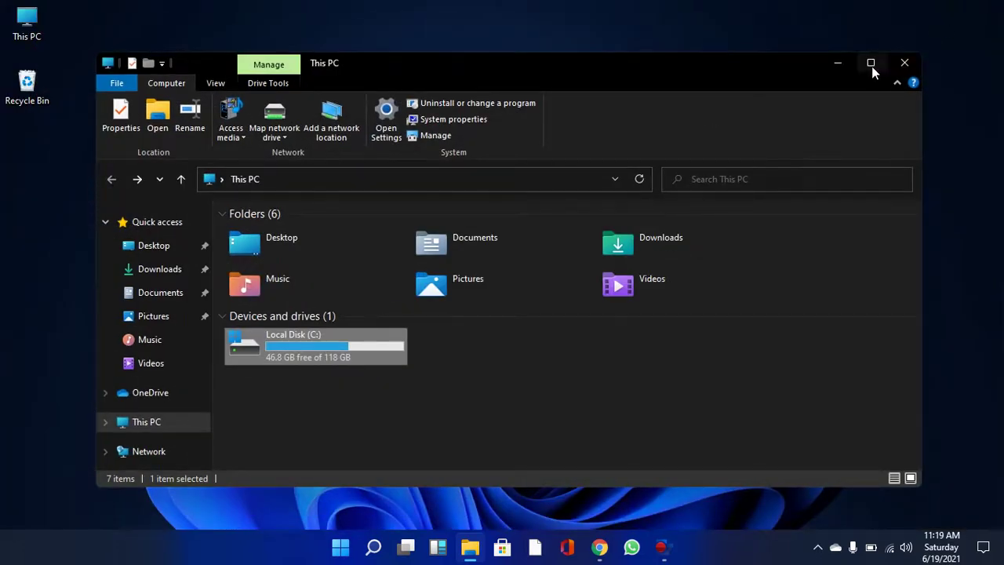
# - Snap This PC to the upper-left quarter of the screen, then to the left half, with Chrome filling the right half
pyautogui.moveTo(874, 64)
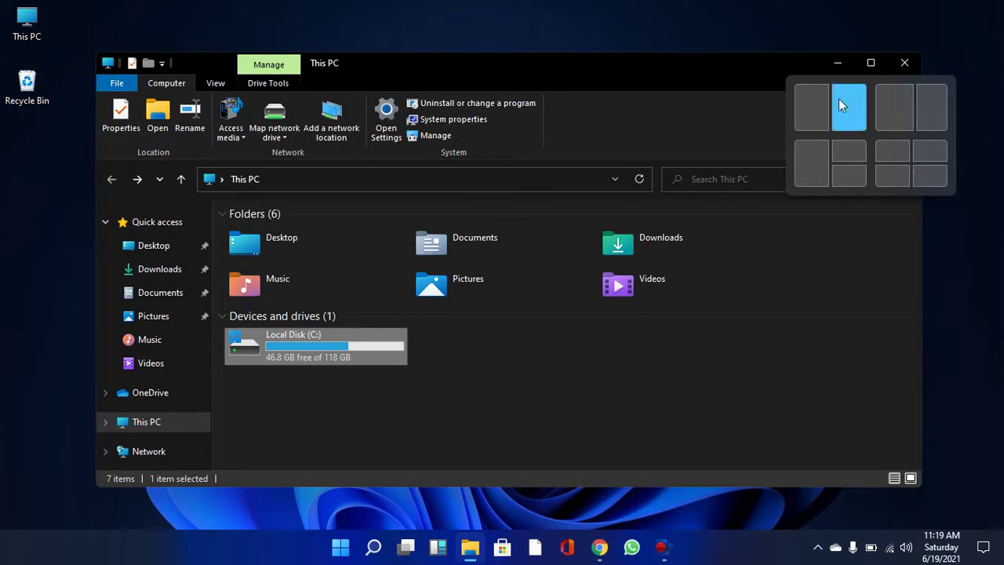
pyautogui.click(894, 154)
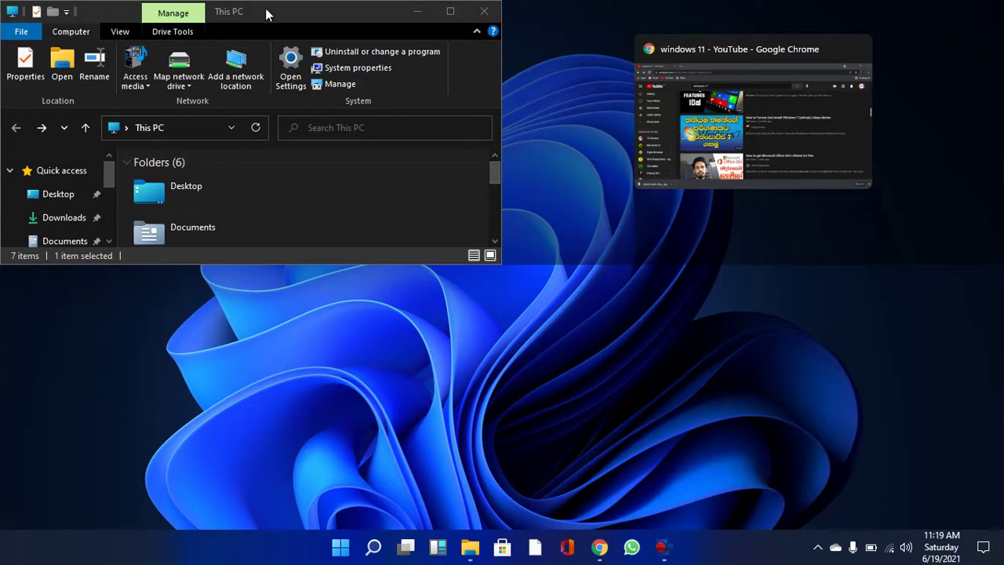
pyautogui.moveTo(265, 8); pyautogui.dragTo(2, 62)
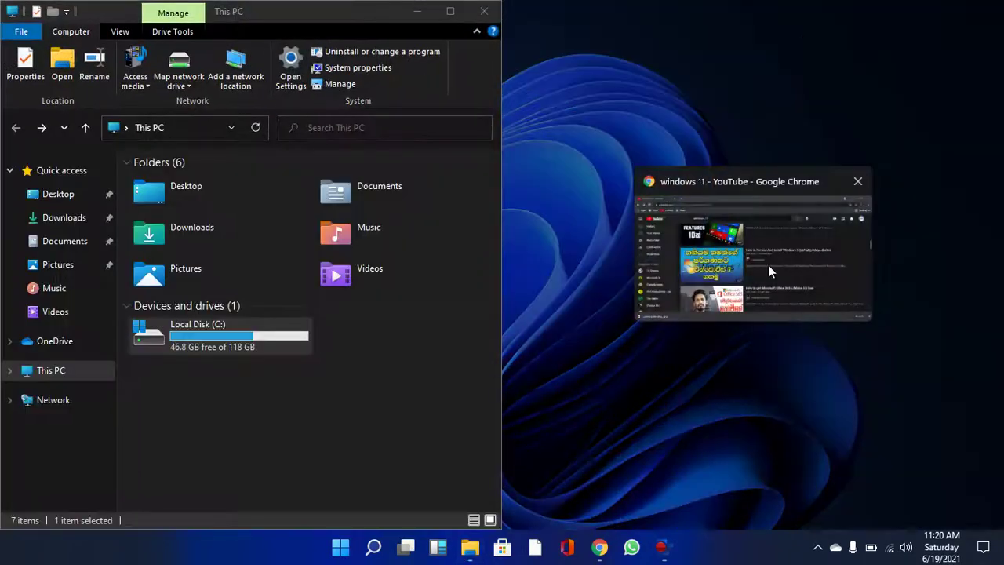
pyautogui.click(768, 272)
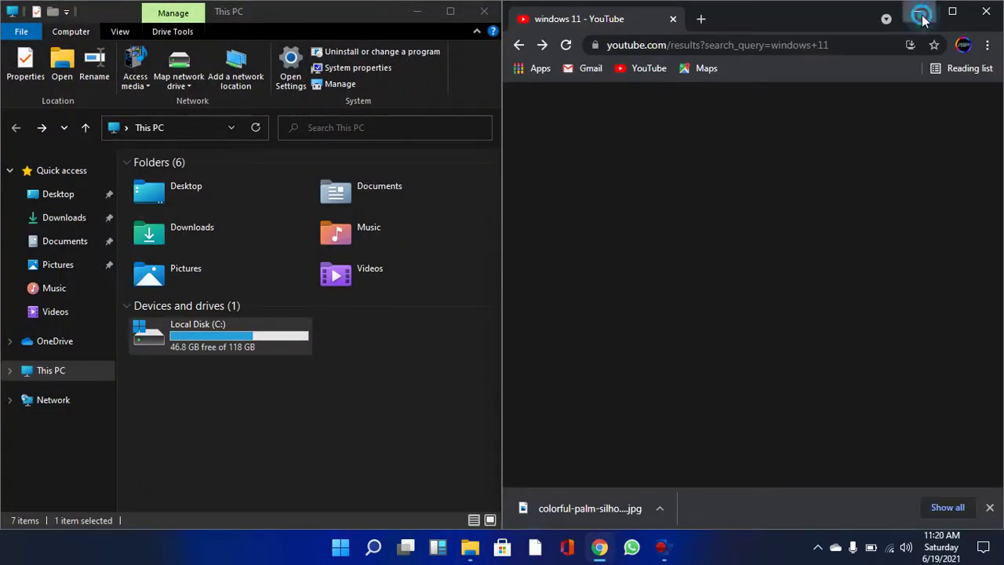
# - Minimise the Chrome window, then maximise This PC and close it
pyautogui.click(922, 16)
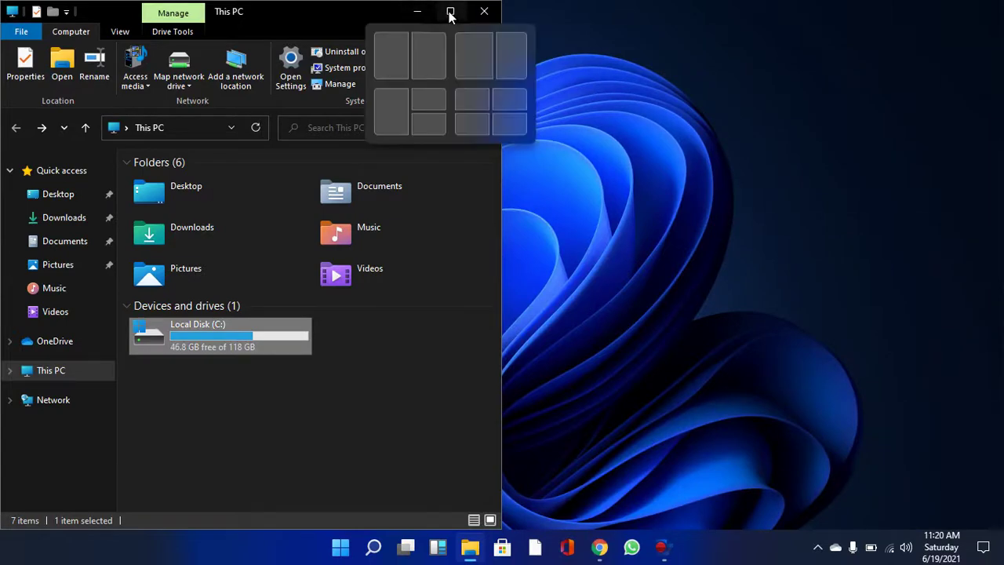
pyautogui.click(450, 14)
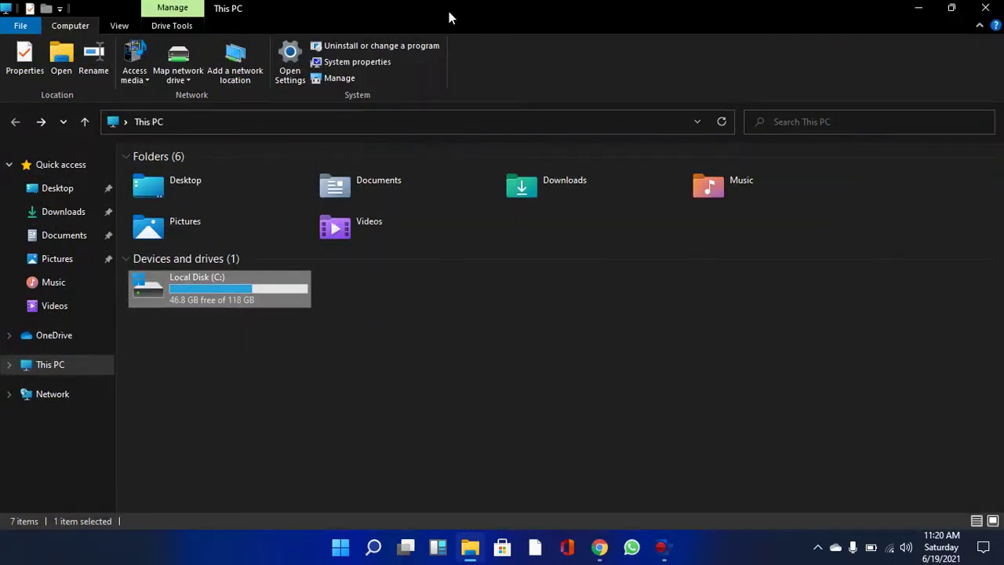
pyautogui.click(980, 8)
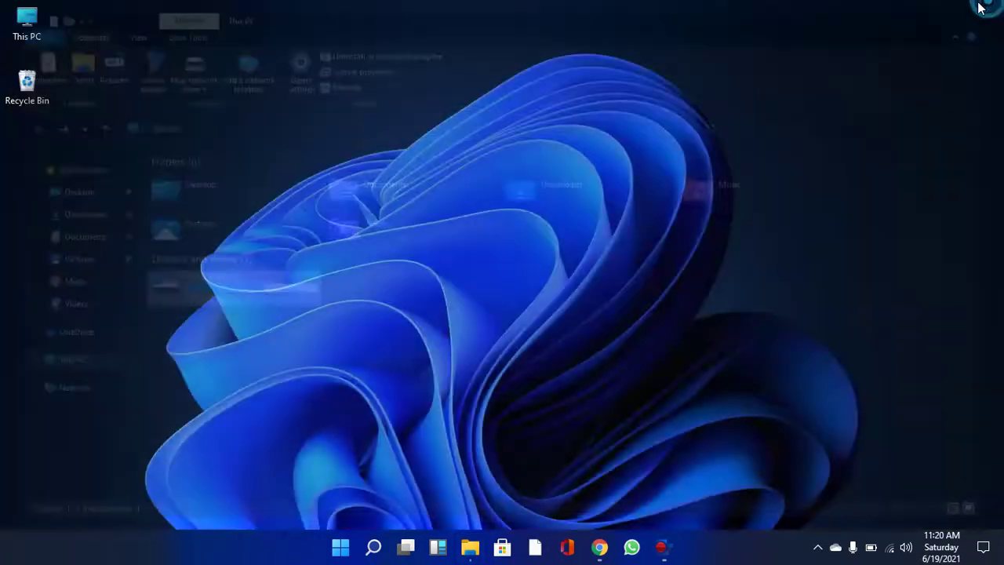
# - Open and close the Start menu twice to show how it appears
pyautogui.click(340, 547)
pyautogui.click(340, 547)
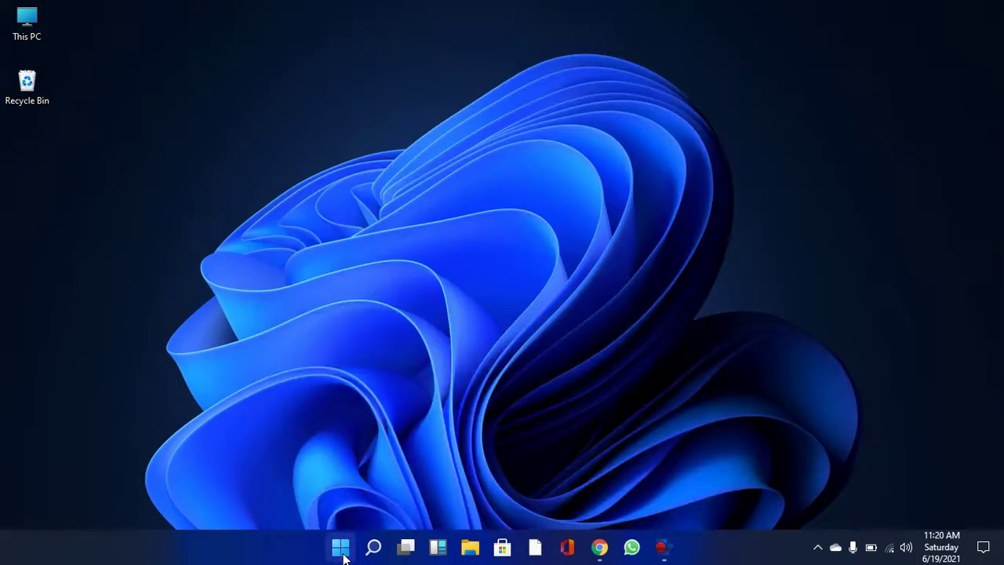
pyautogui.click(340, 548)
pyautogui.click(340, 547)
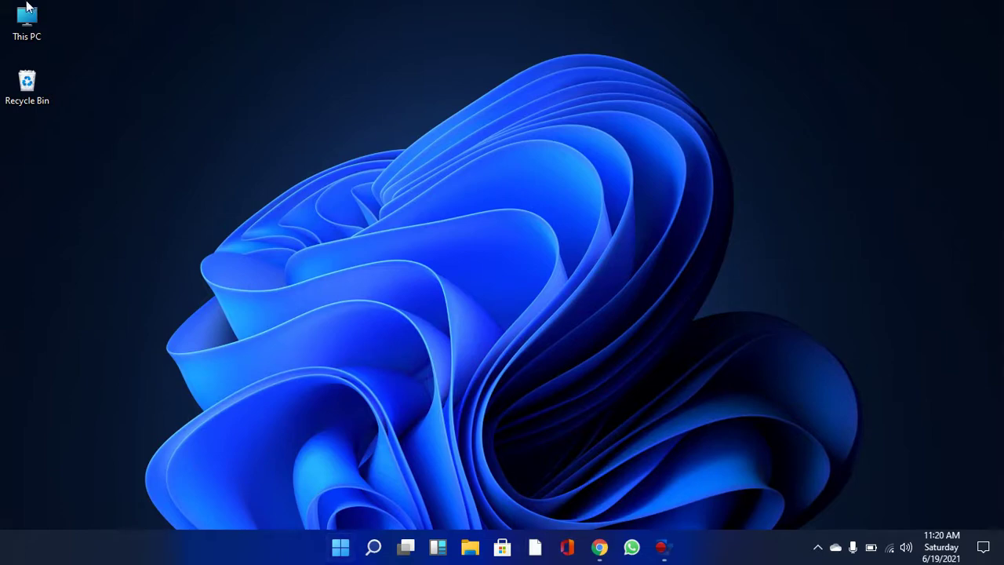
# - Reopen This PC, restore its window from maximised size, and close it
pyautogui.doubleClick(34, 22)
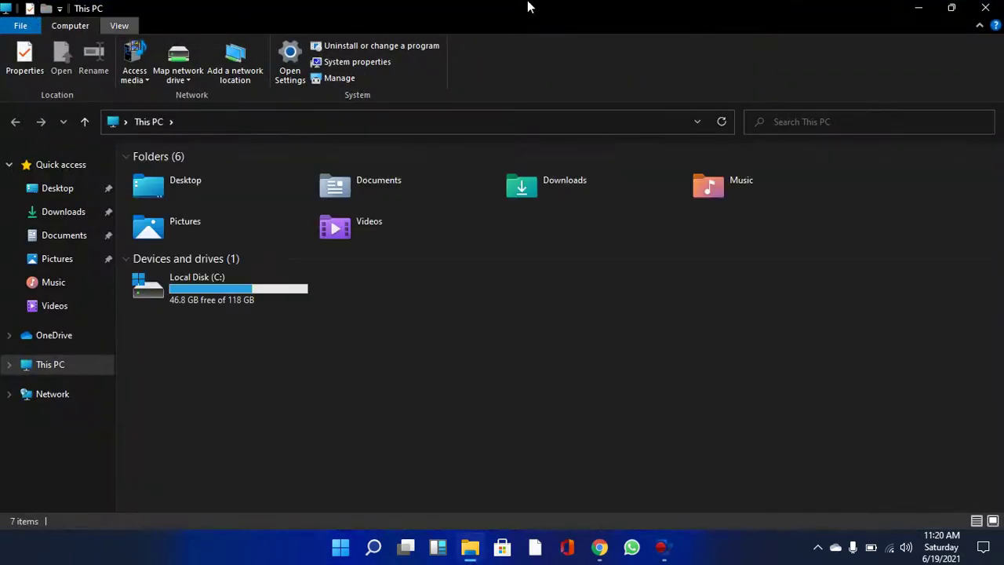
pyautogui.click(951, 8)
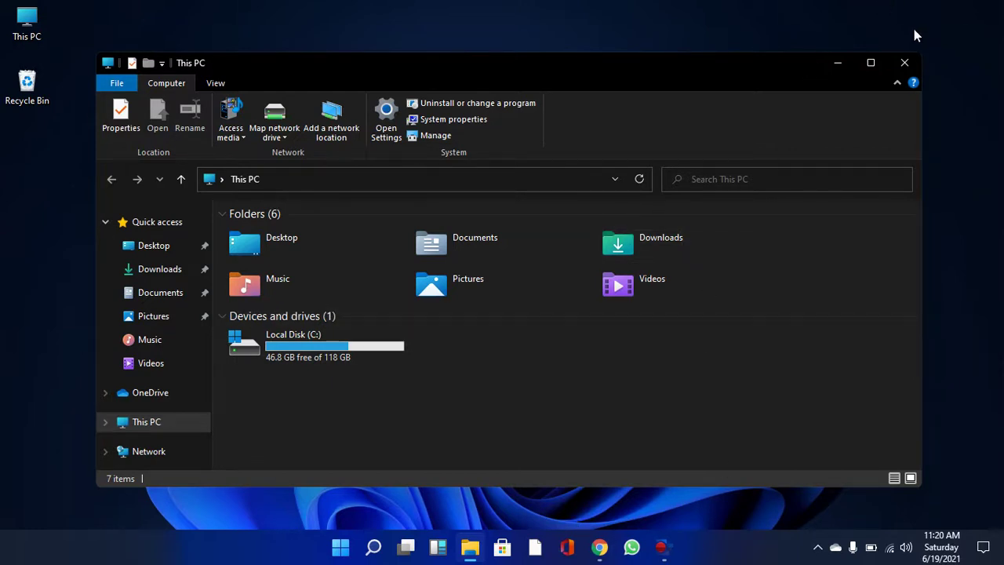
pyautogui.click(912, 65)
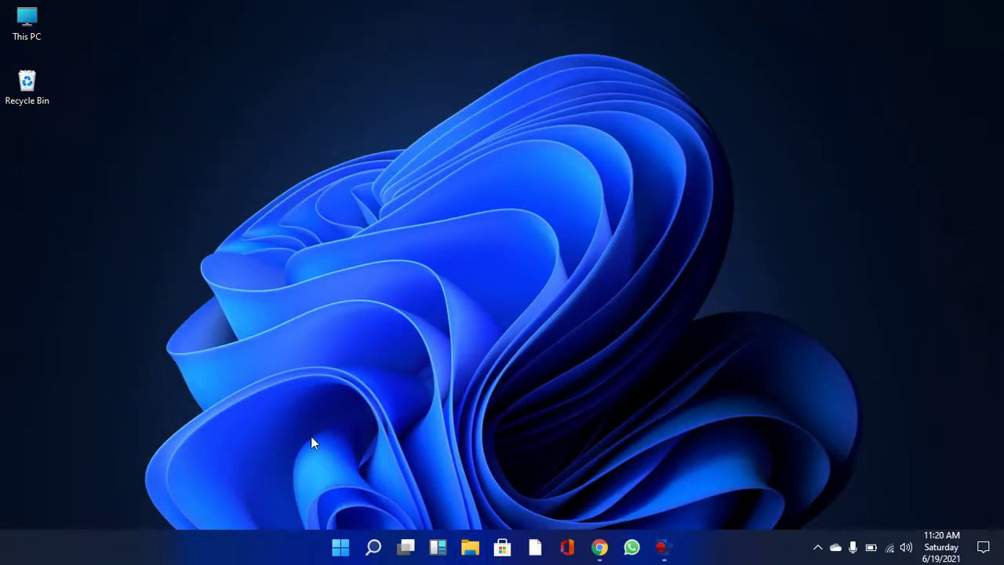
# - Open the Windows Settings home page from Start
pyautogui.click(340, 549)
pyautogui.click(671, 116)
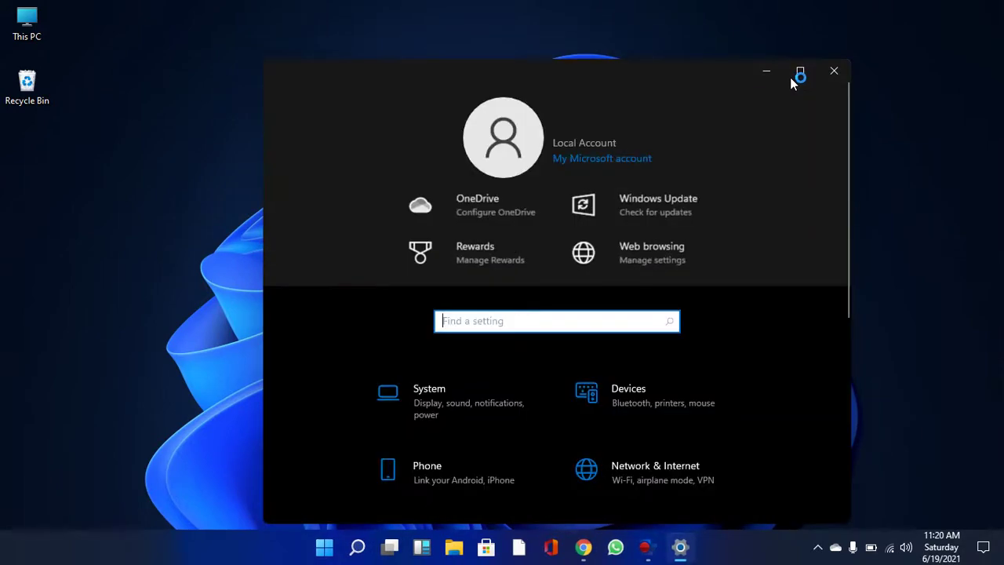
# - Maximise the Settings window and look through the Display page of the System settings
pyautogui.click(797, 70)
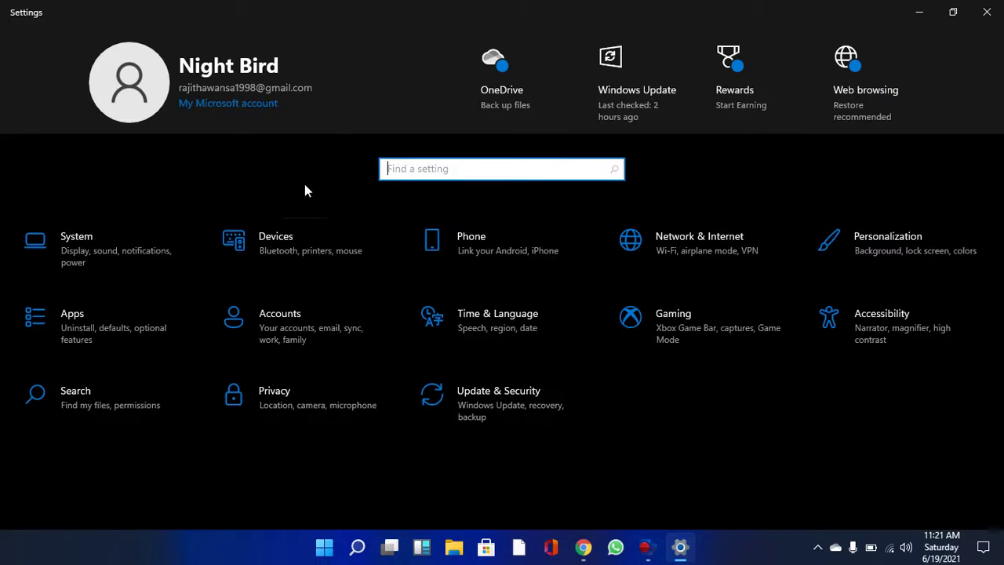
pyautogui.click(158, 254)
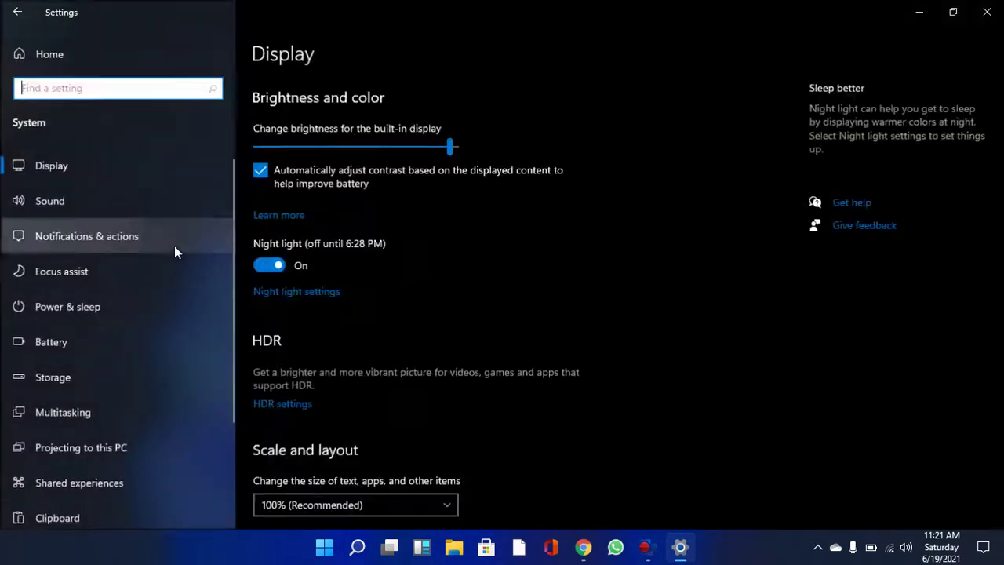
pyautogui.click(146, 178)
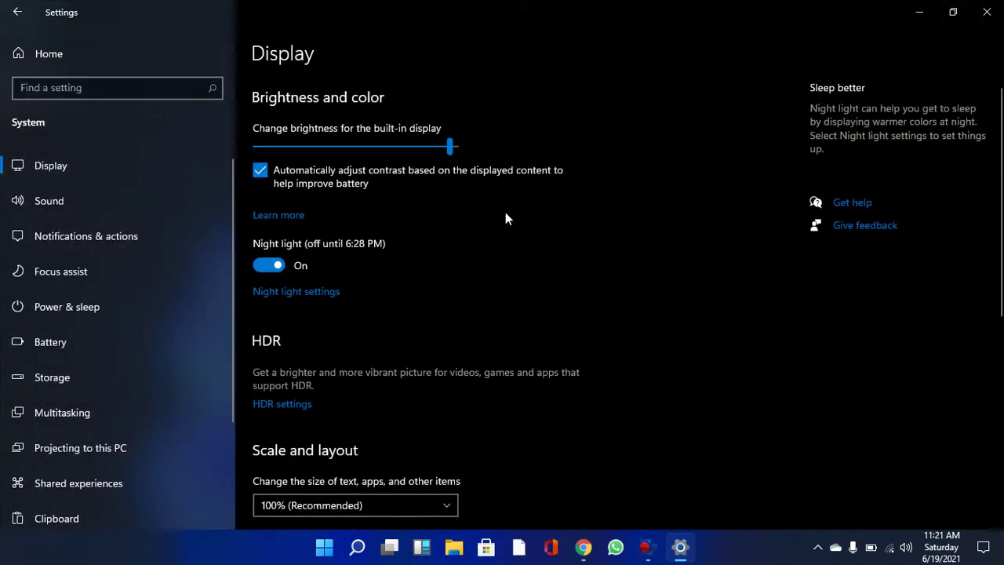
pyautogui.scroll(-6, 345, 278)
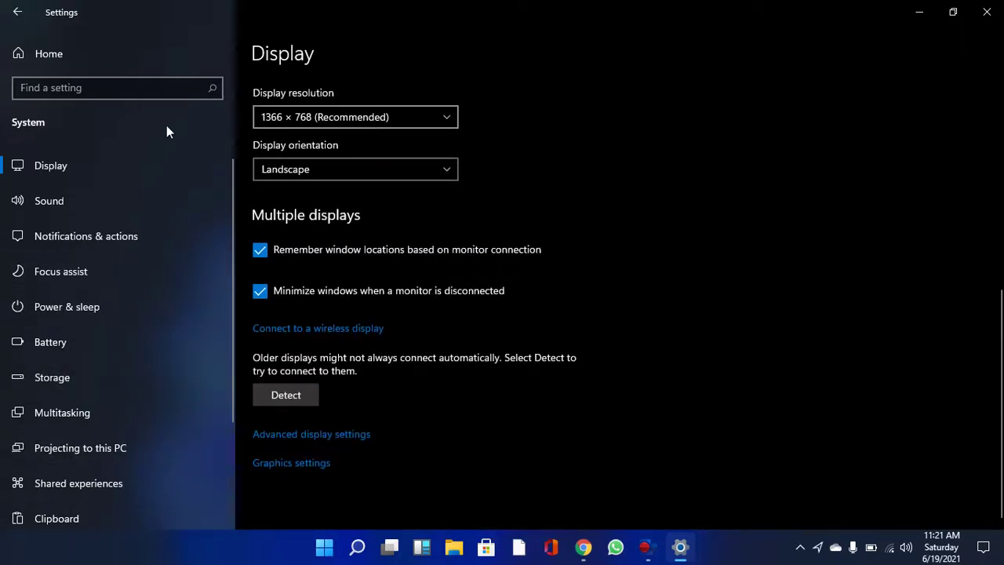
# - View the Sound, Notifications & actions and Focus assist pages in the System settings
pyautogui.click(44, 202)
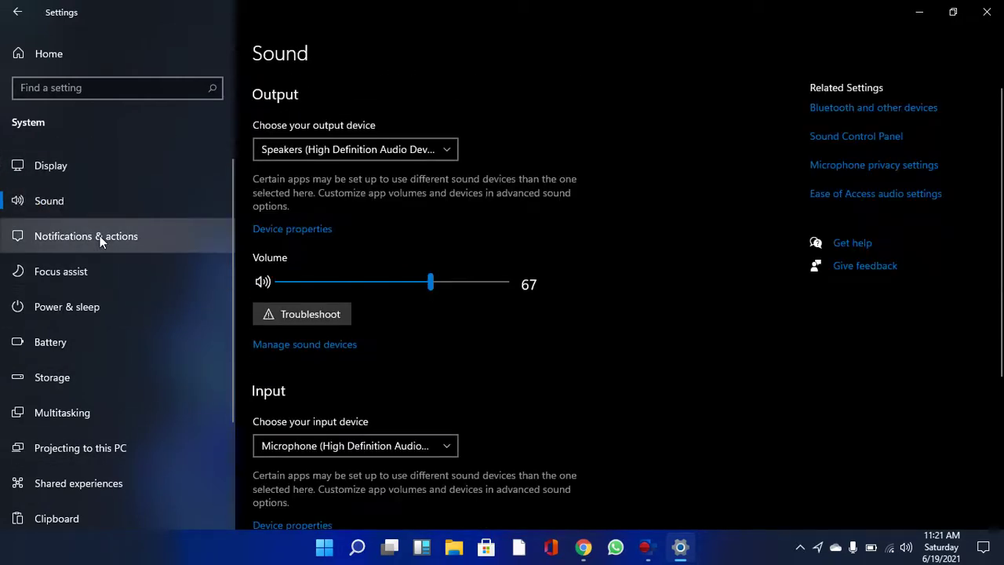
pyautogui.click(100, 236)
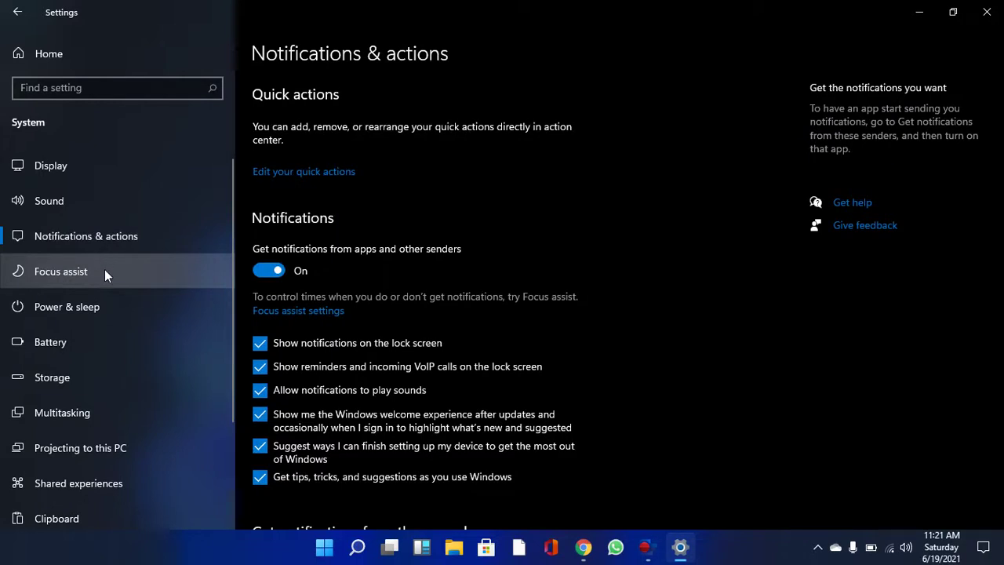
pyautogui.click(105, 270)
pyautogui.scroll(-3, 384, 324)
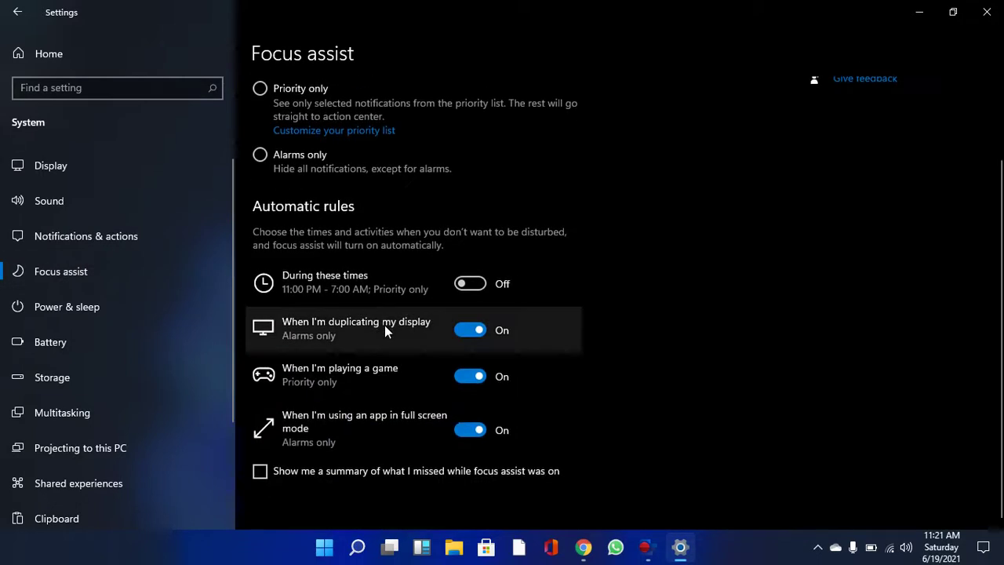
pyautogui.scroll(-3, 69, 334)
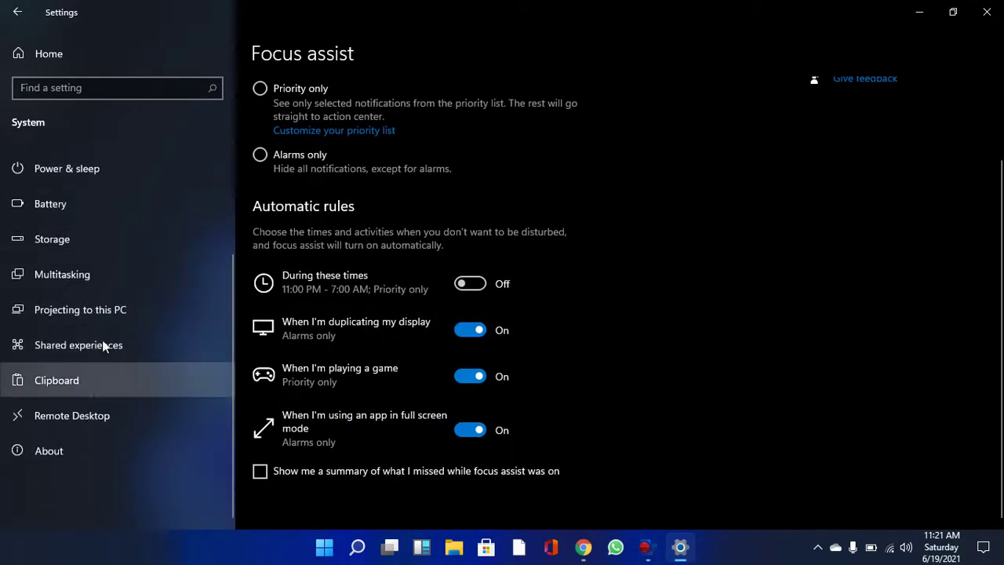
# - In the Personalization settings, try the grey flower-like picture and set the purple glow picture as the desktop background
pyautogui.click(18, 21)
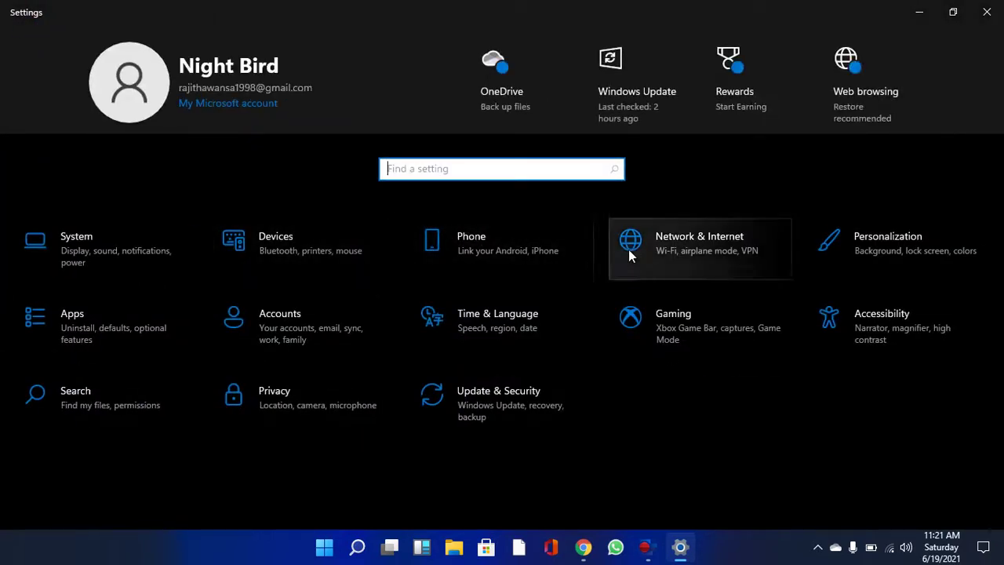
pyautogui.click(883, 247)
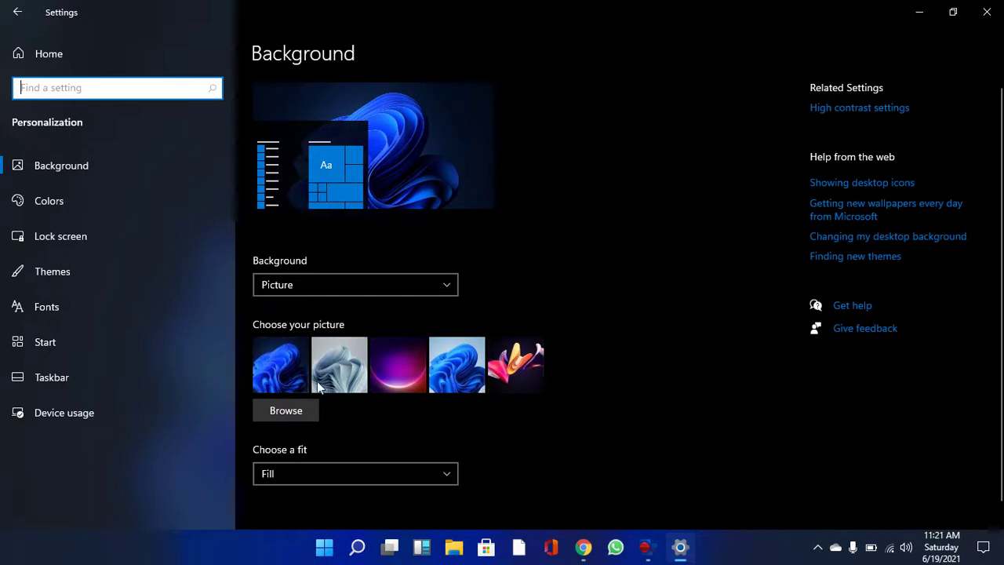
pyautogui.click(278, 368)
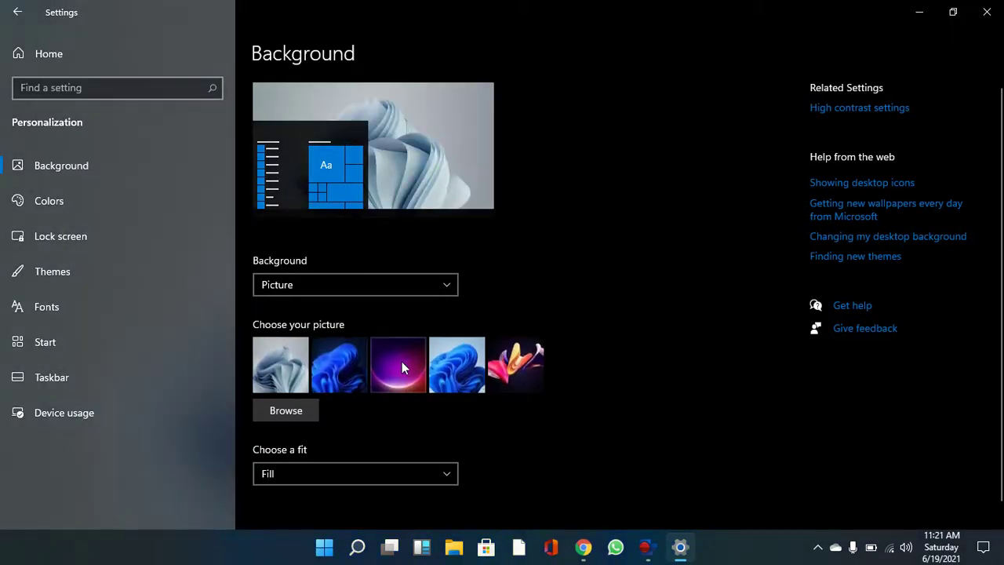
pyautogui.click(401, 367)
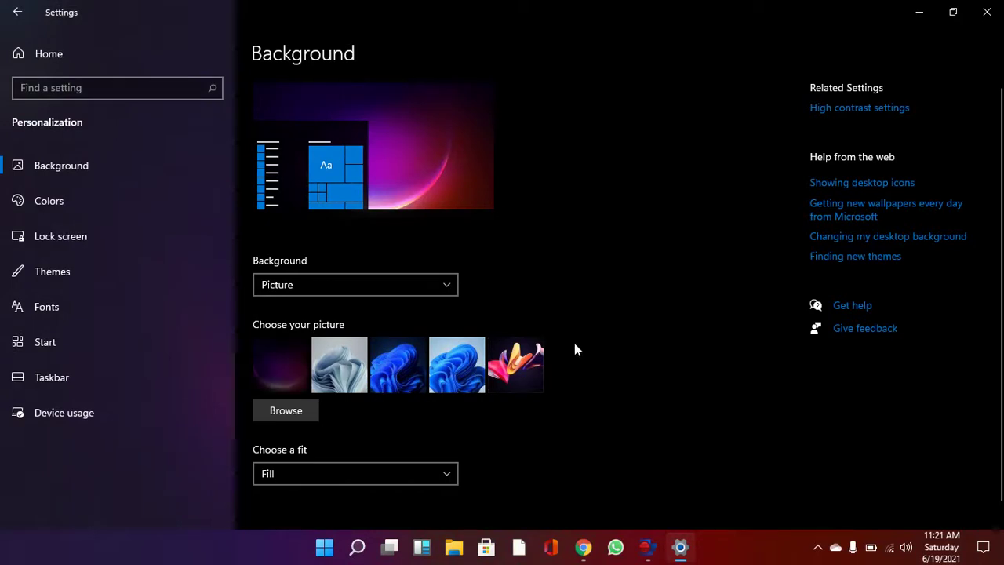
pyautogui.scroll(-1, 548, 397)
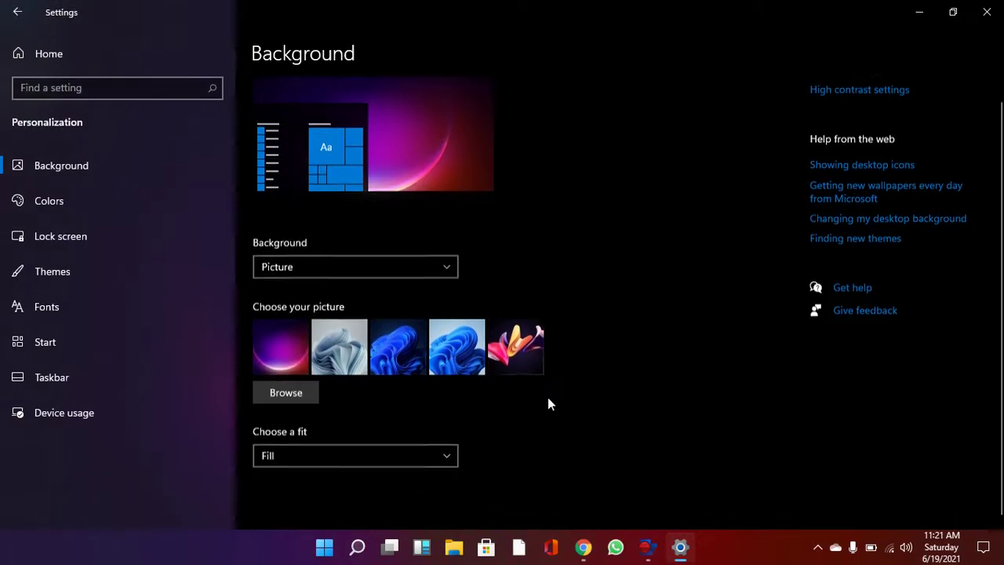
# - Look through the Colors page, from the colour mode and transparency options to the accent colours and surfaces
pyautogui.click(103, 201)
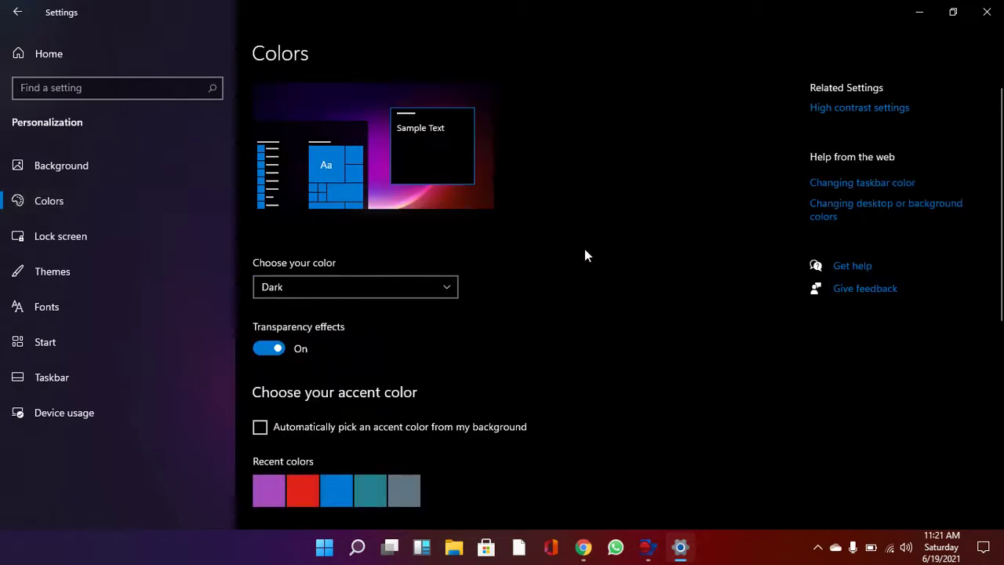
pyautogui.scroll(-2, 487, 349)
pyautogui.scroll(2, 471, 273)
pyautogui.scroll(-2, 518, 298)
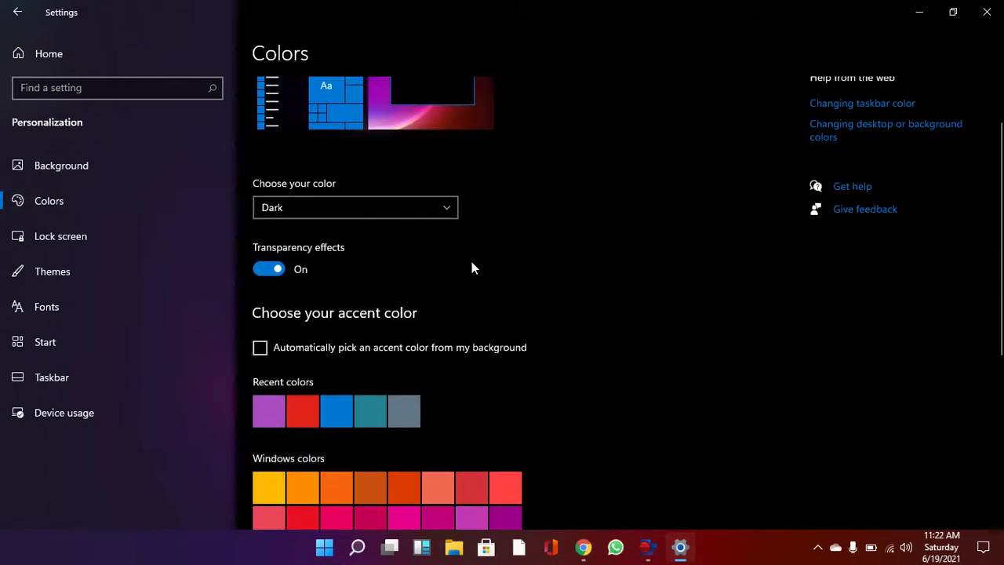
pyautogui.scroll(-2, 472, 267)
pyautogui.scroll(-4, 471, 267)
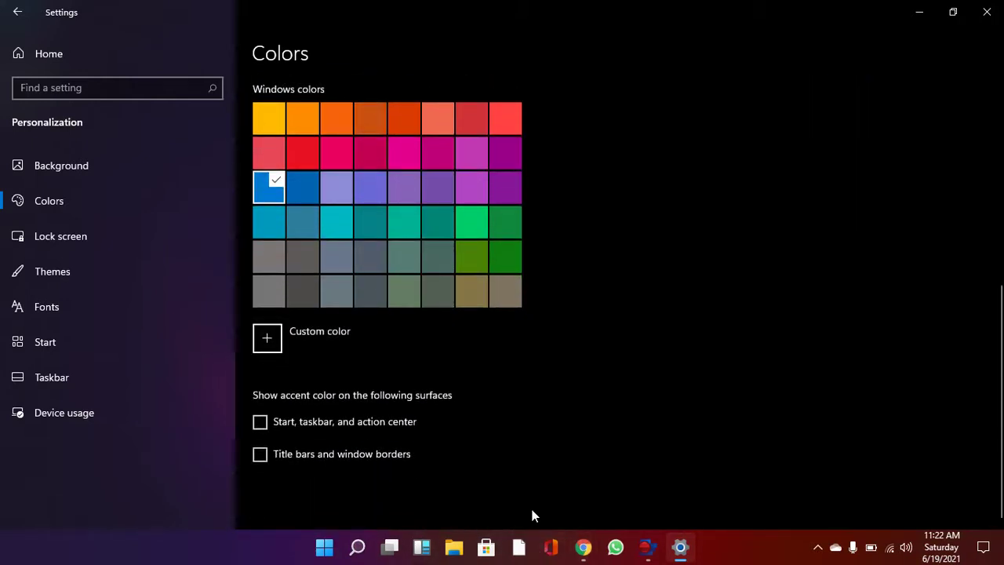
pyautogui.scroll(3, 600, 321)
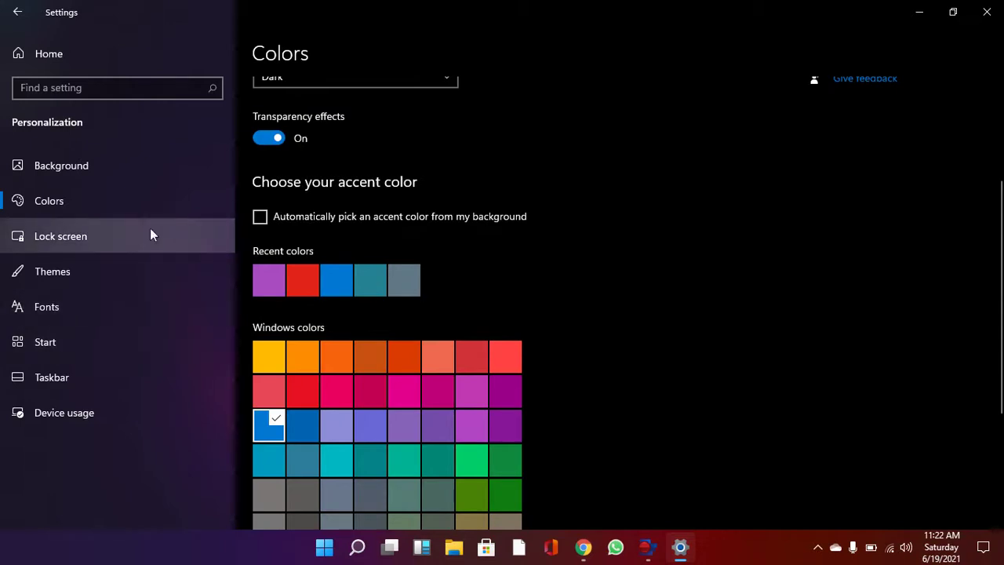
# - Examine the available themes and the current theme's details on the Themes page
pyautogui.click(131, 263)
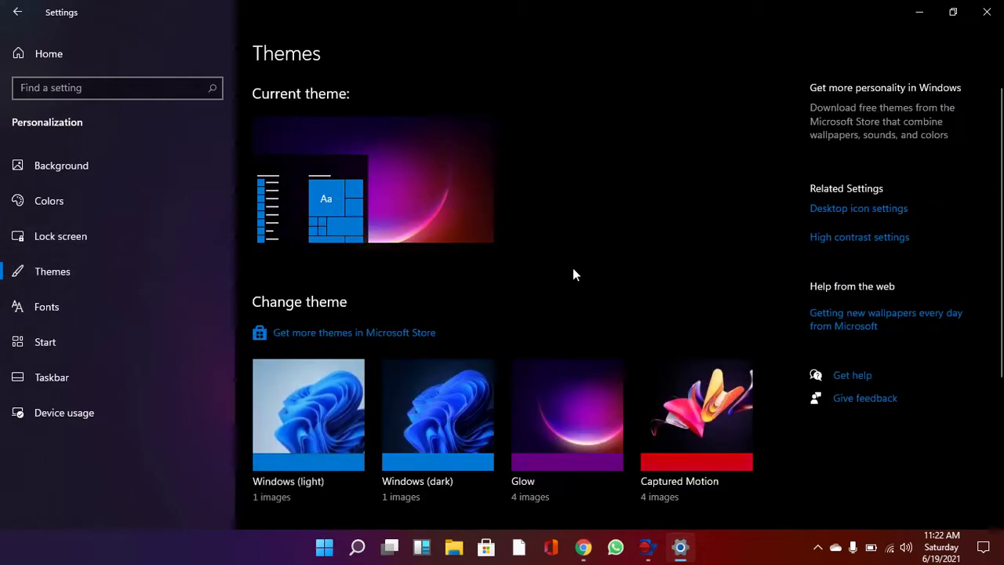
pyautogui.scroll(-3, 572, 269)
pyautogui.scroll(-1, 481, 282)
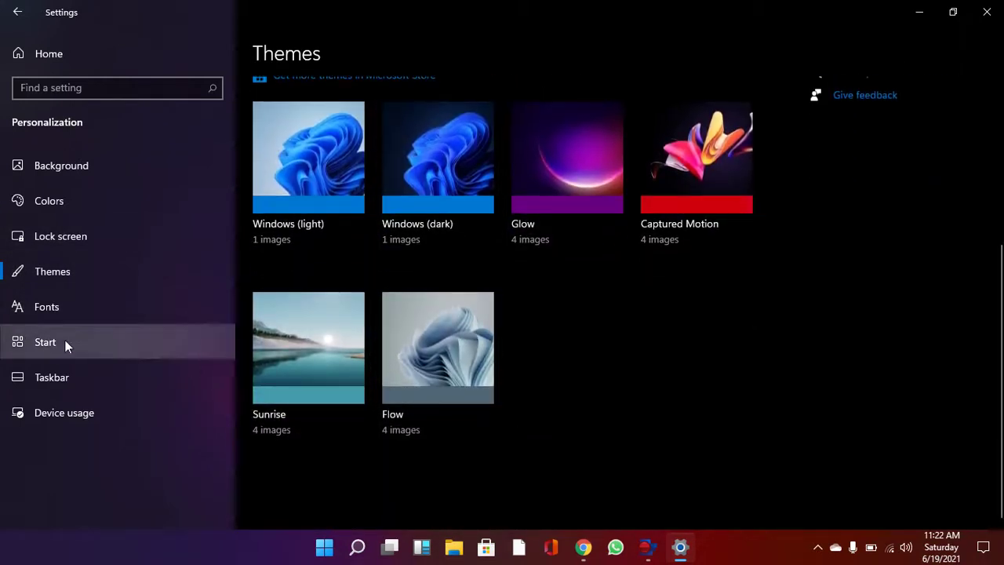
pyautogui.scroll(4, 395, 363)
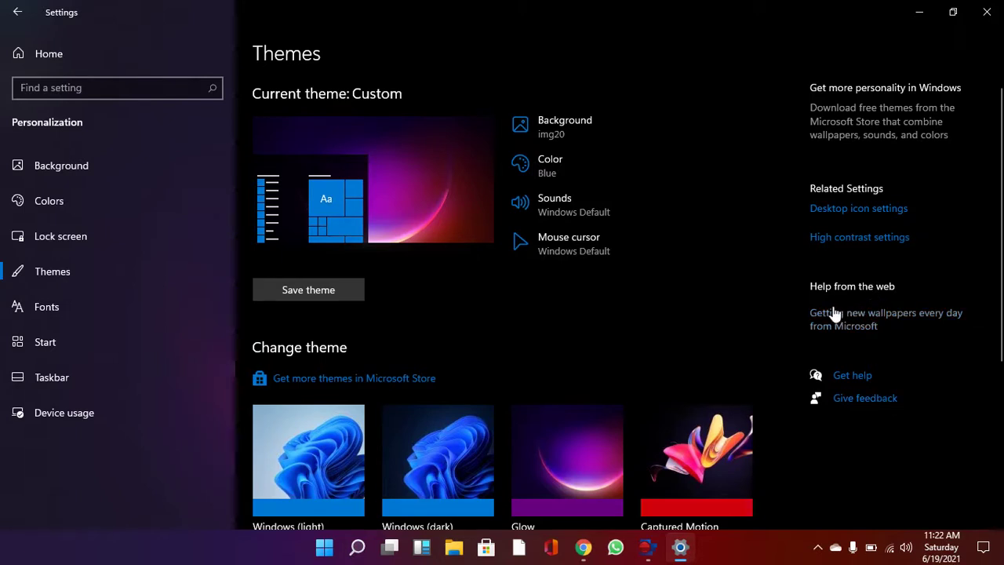
# - Open the "Changing taskbar color" web help from the Colors page and read through the Bing result
pyautogui.click(135, 204)
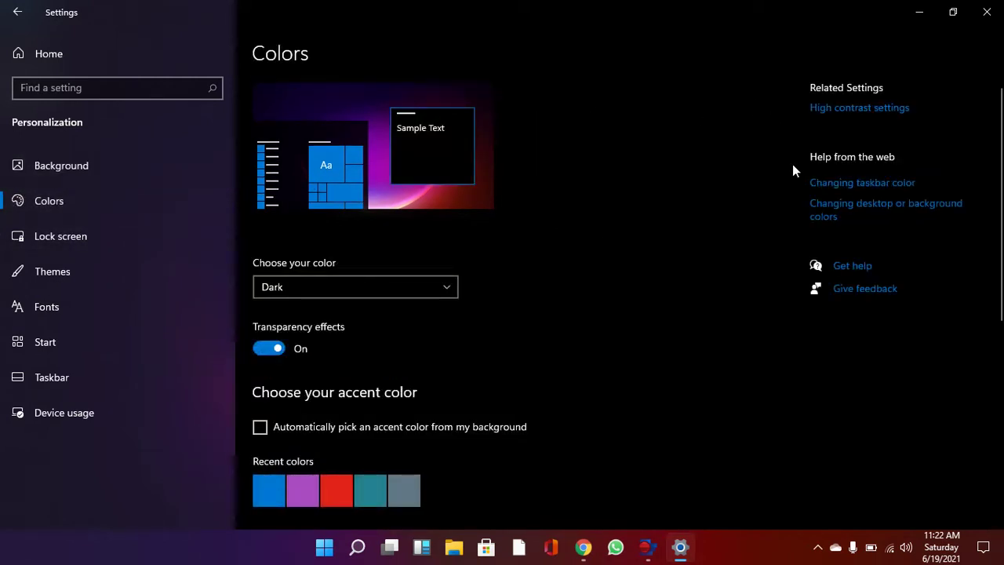
pyautogui.click(847, 184)
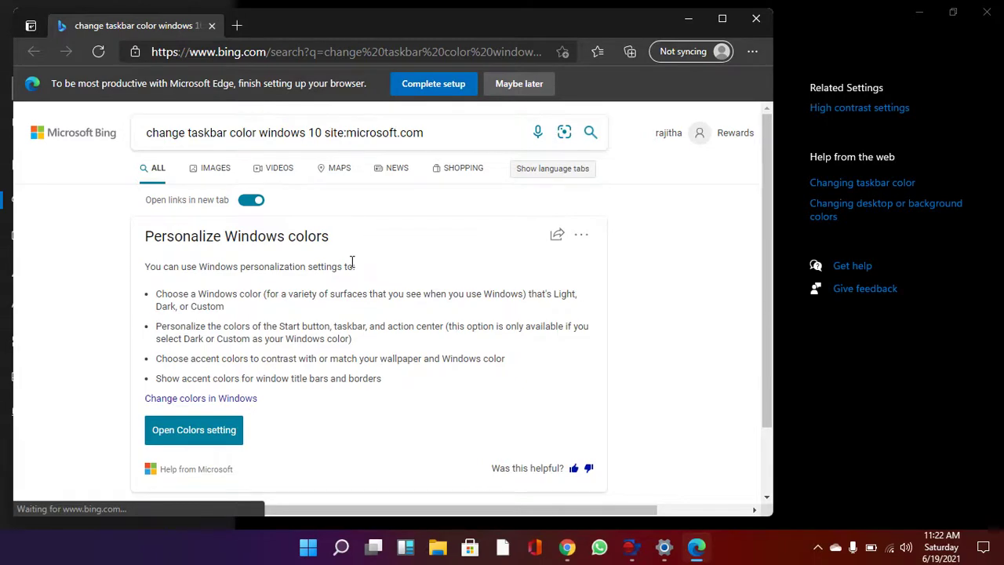
pyautogui.scroll(-1, 356, 270)
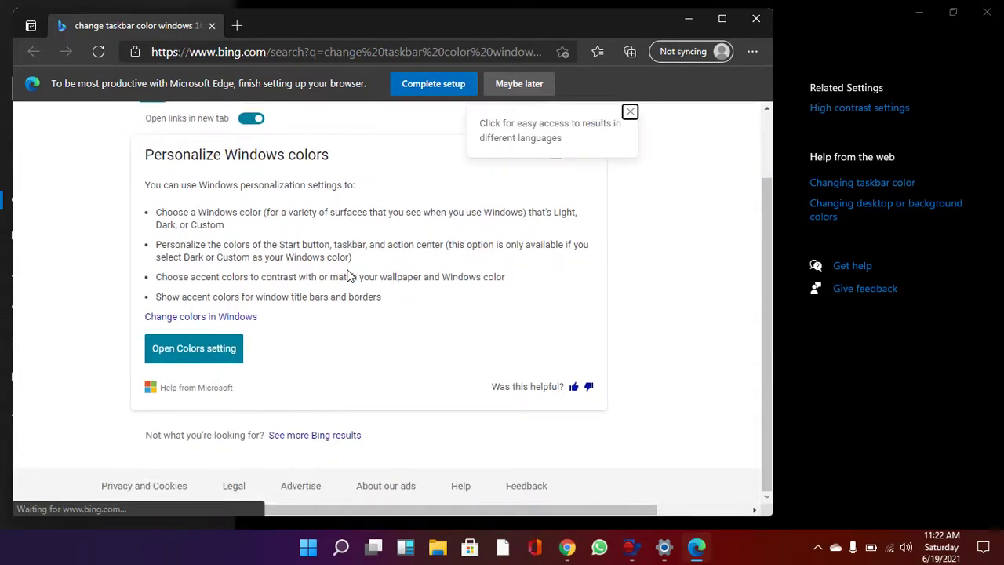
pyautogui.scroll(1, 282, 280)
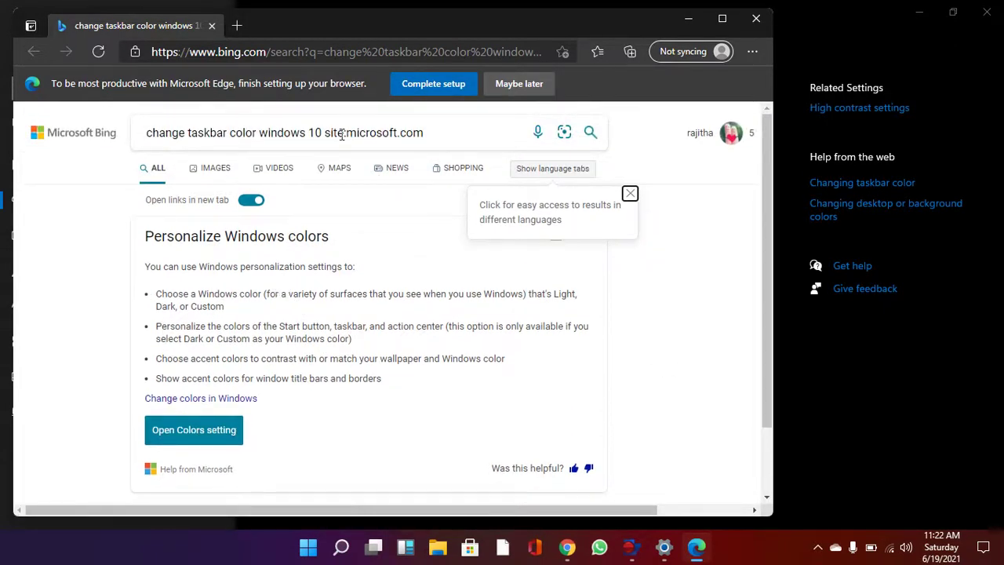
# - Minimise the Edge window and close Settings after returning to its home page
pyautogui.click(697, 20)
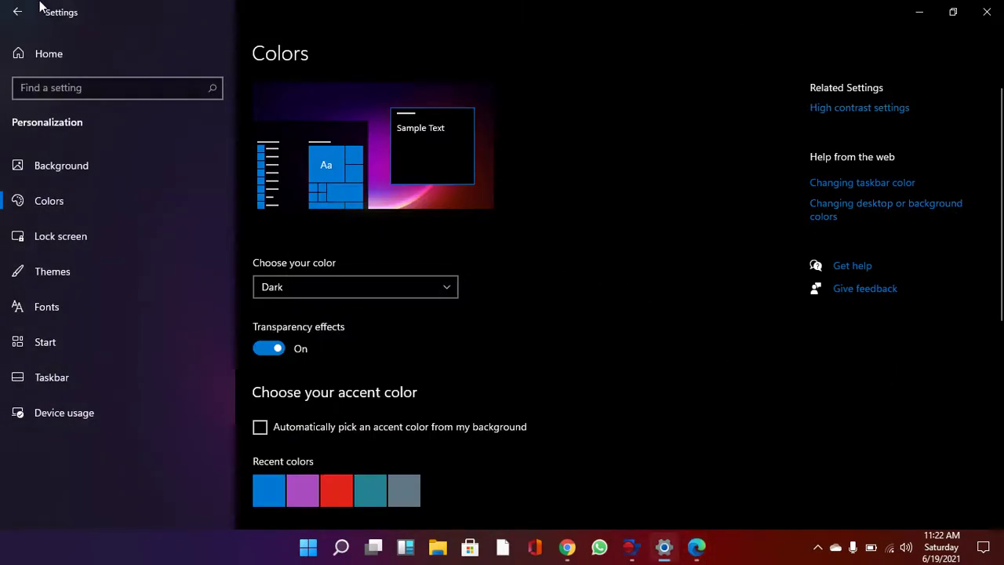
pyautogui.click(16, 9)
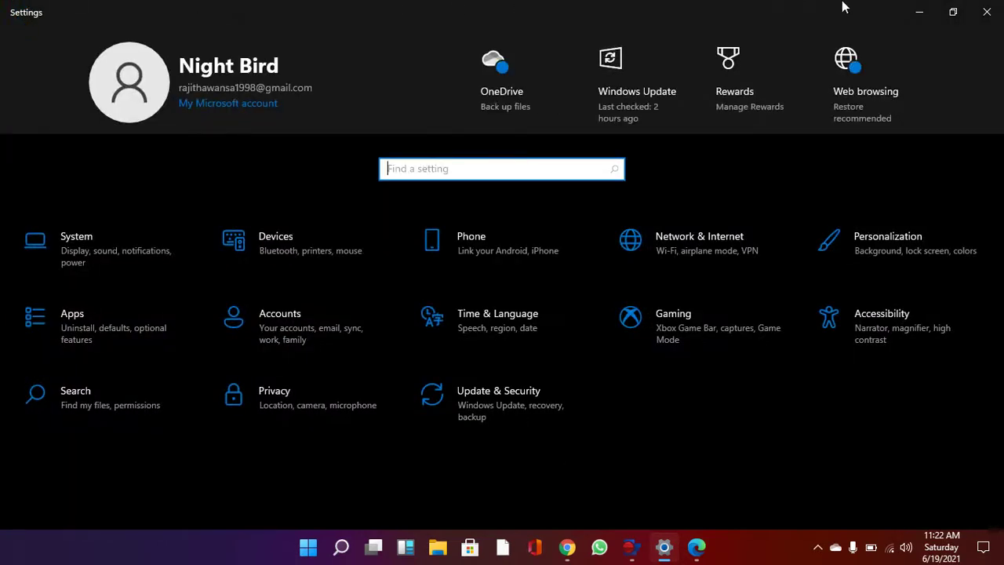
pyautogui.click(987, 11)
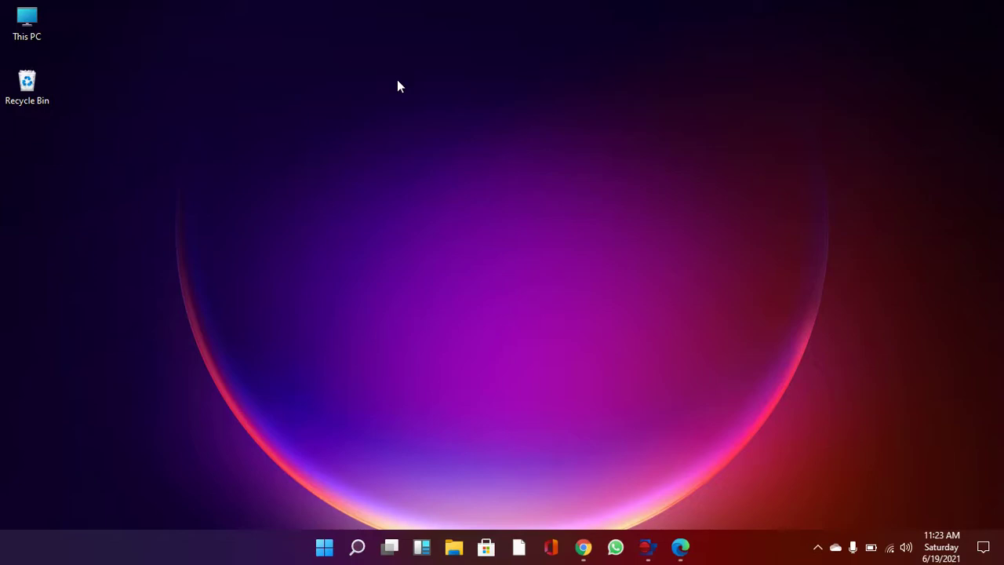
# - Refresh the desktop and bring up its context commands once more
pyautogui.rightClick(462, 195)
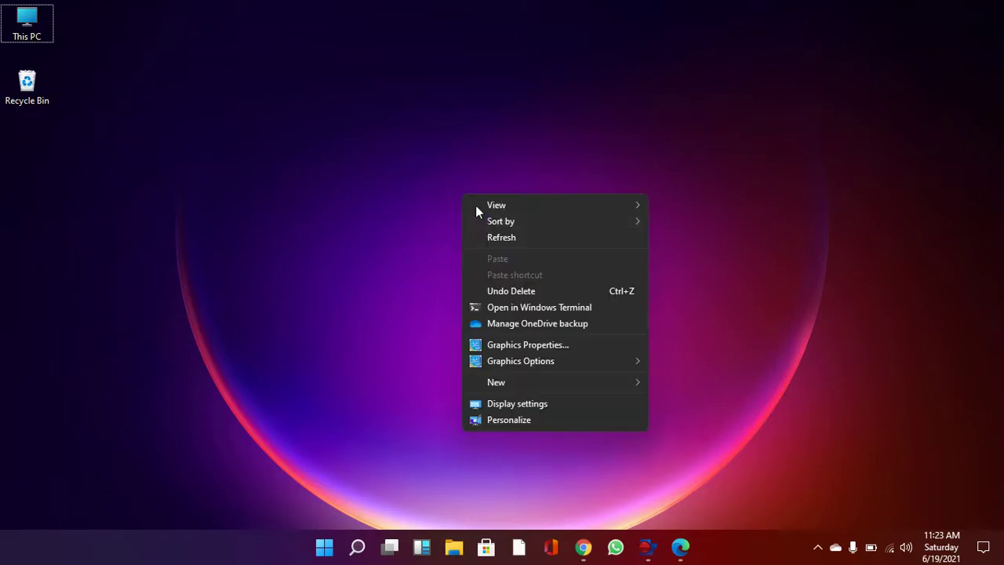
pyautogui.click(485, 238)
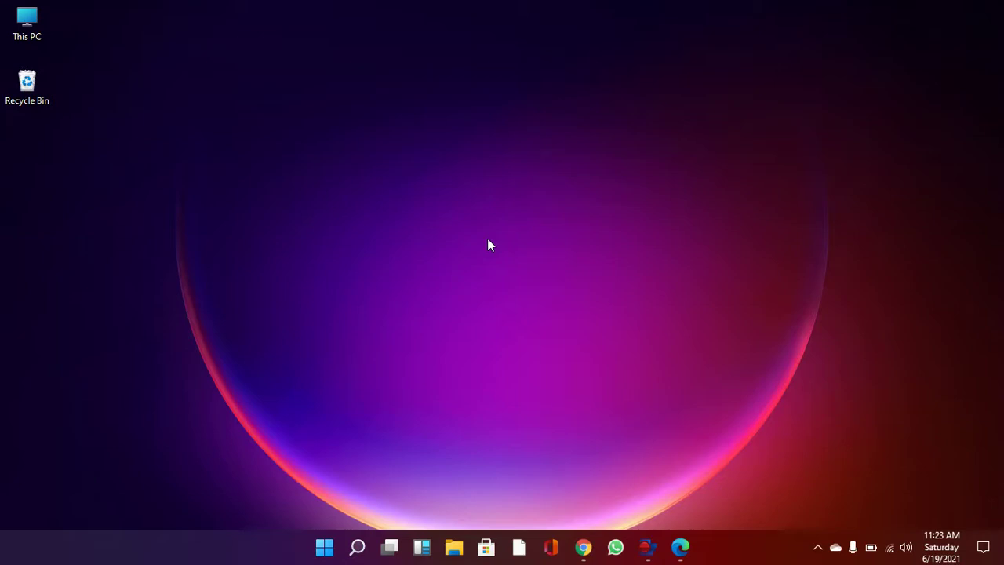
pyautogui.rightClick(418, 37)
pyautogui.click(479, 84)
# - Open Windows Terminal from the desktop, move its window higher on the screen, and close it
pyautogui.rightClick(481, 89)
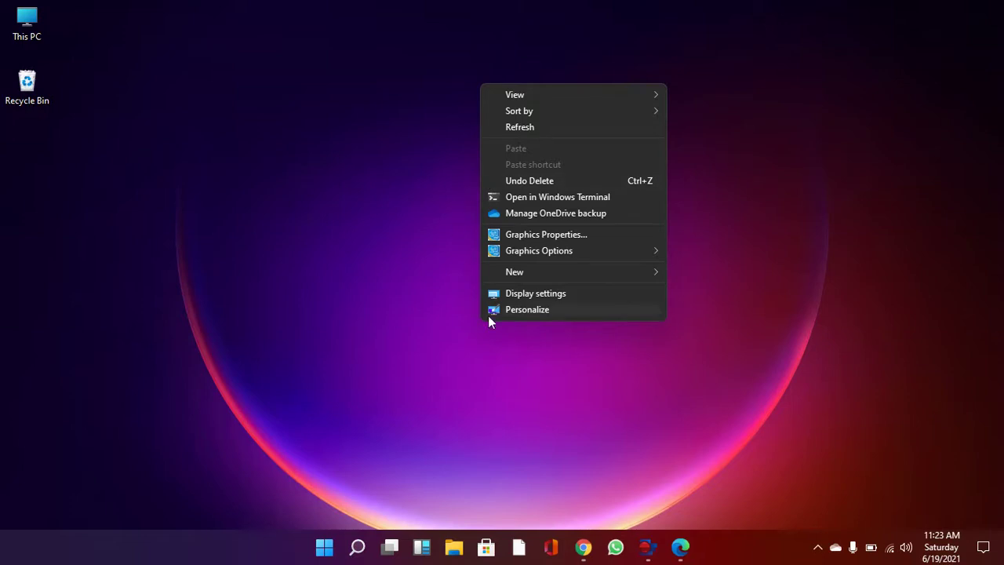
pyautogui.click(556, 198)
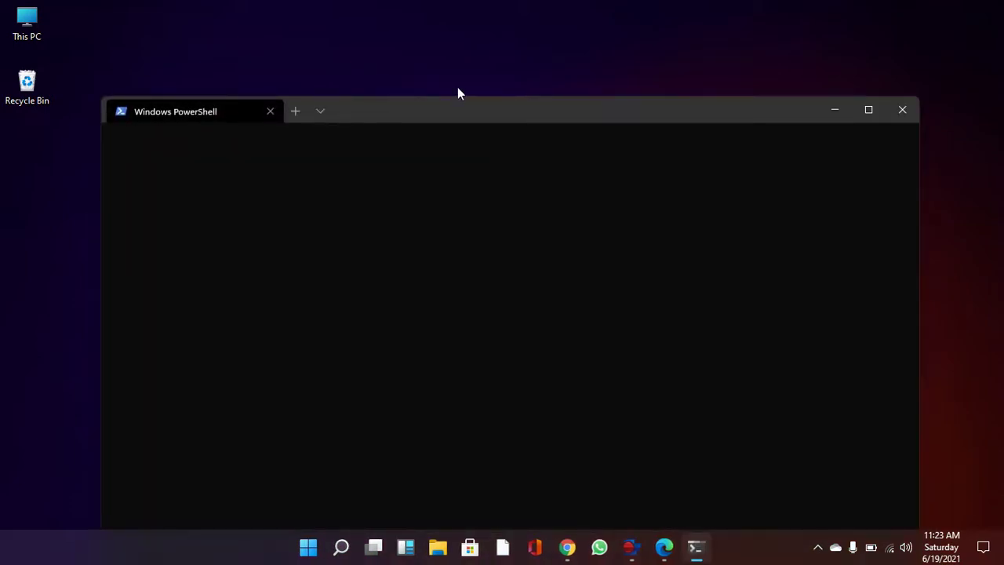
pyautogui.moveTo(469, 101); pyautogui.dragTo(476, 26)
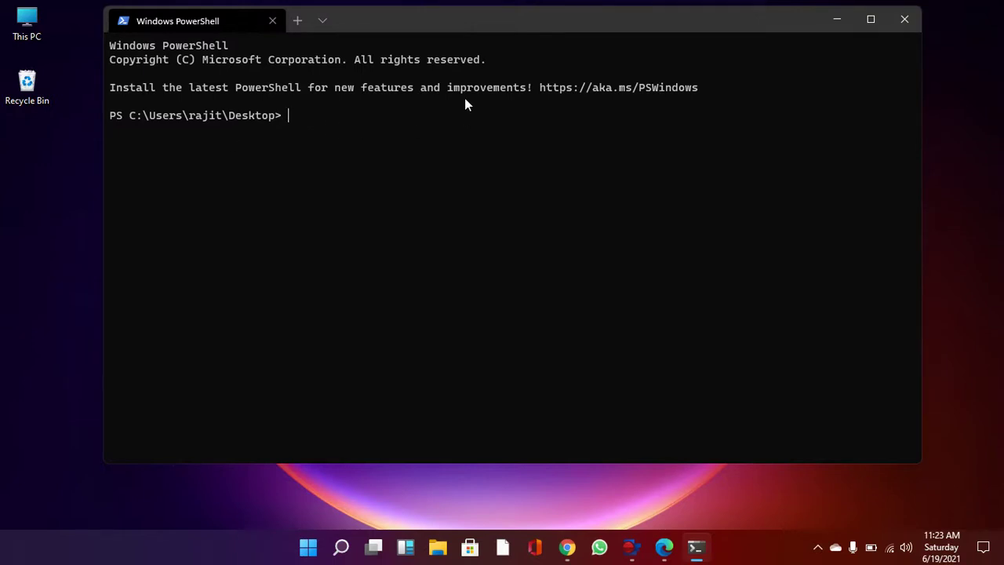
pyautogui.click(905, 23)
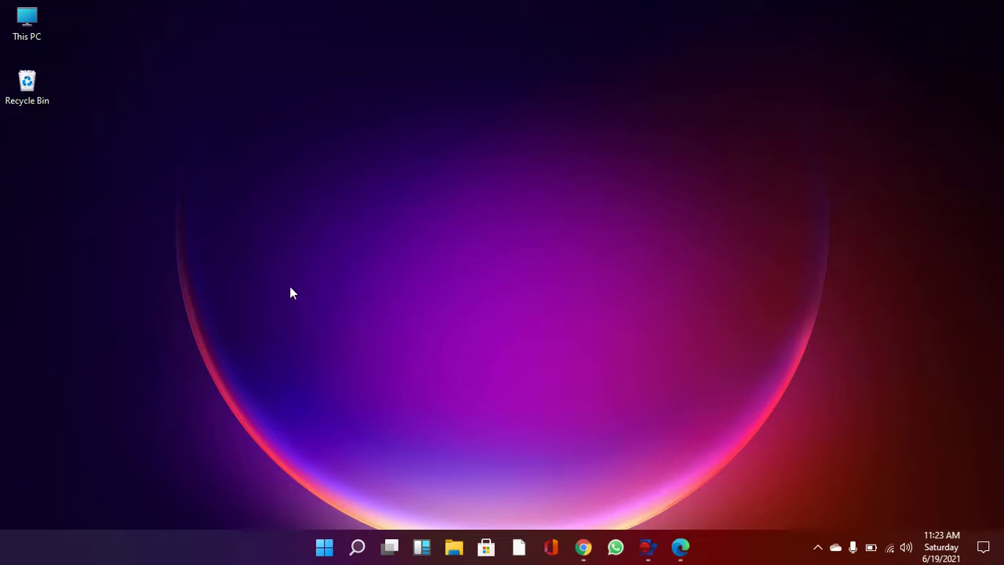
# - Empty the Recycle Bin, permanently deleting its items, and deselect its desktop icon
pyautogui.rightClick(19, 96)
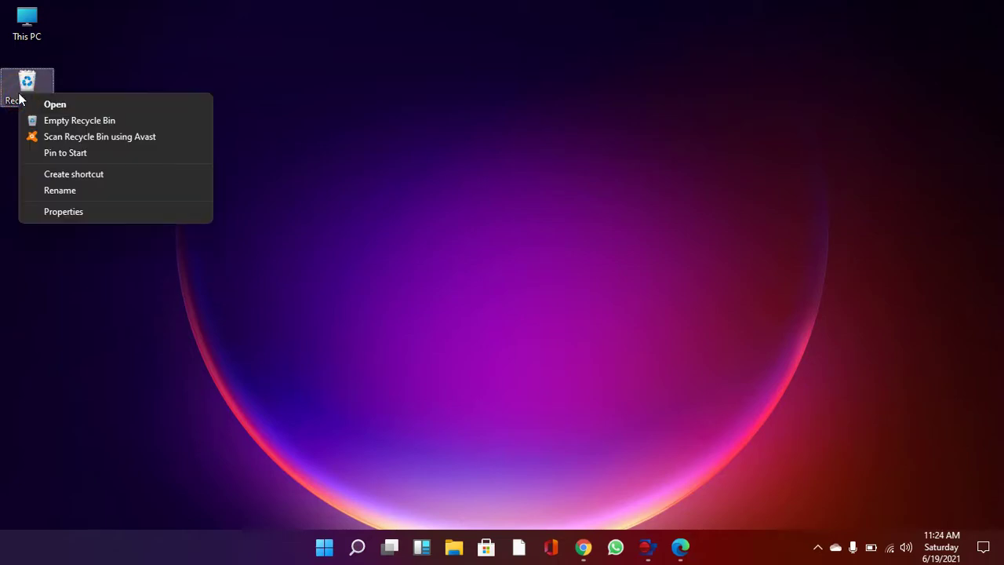
pyautogui.click(133, 119)
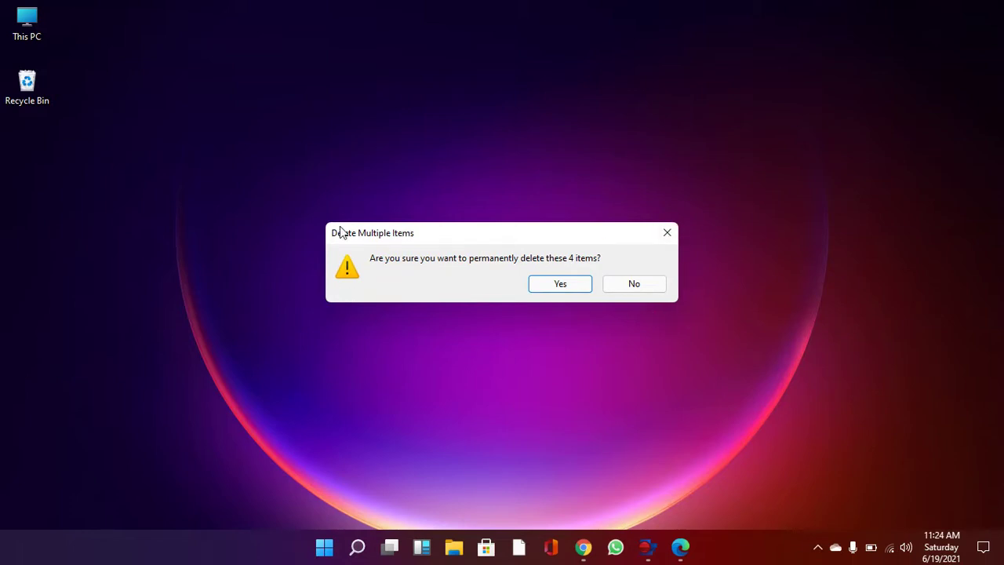
pyautogui.click(555, 287)
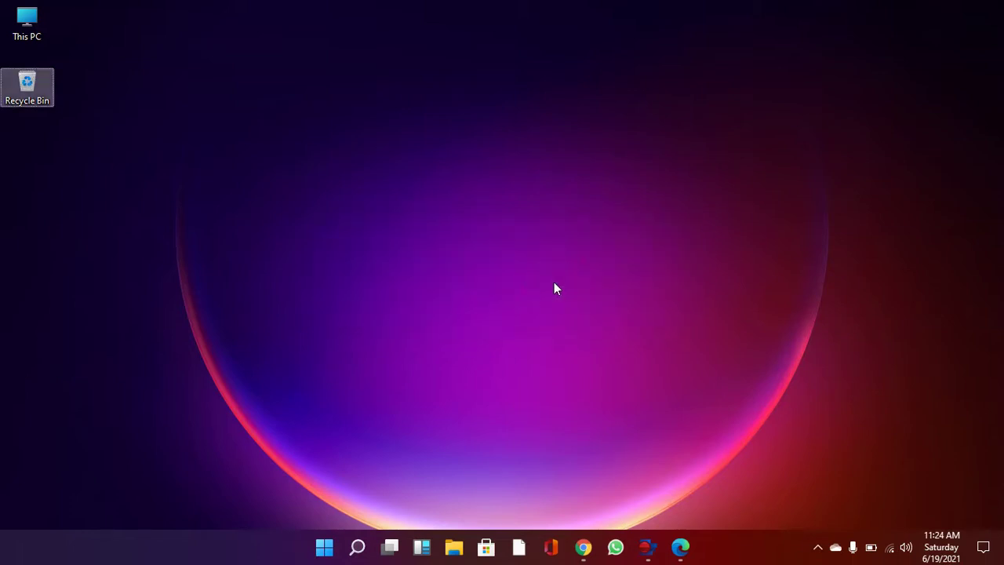
pyautogui.click(436, 207)
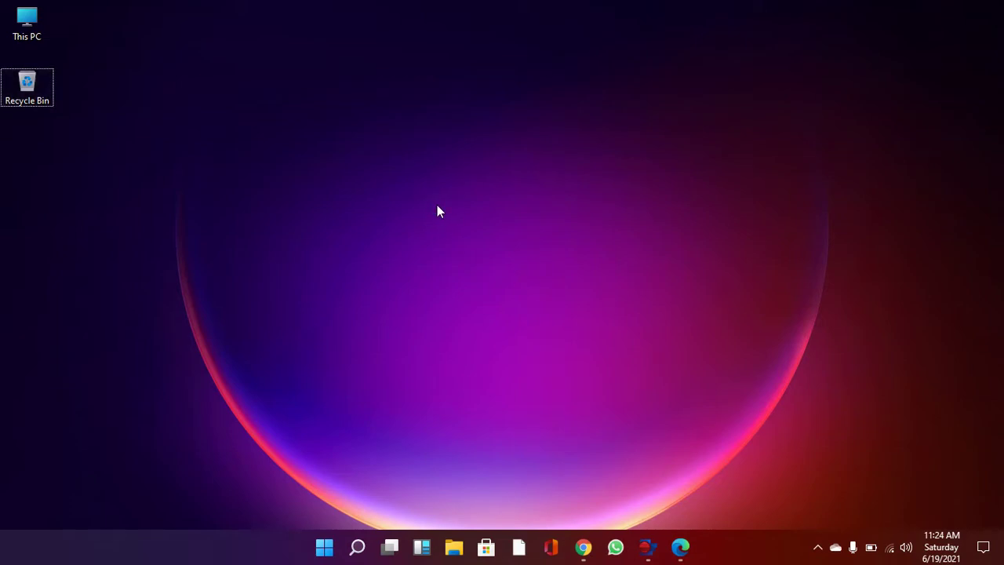